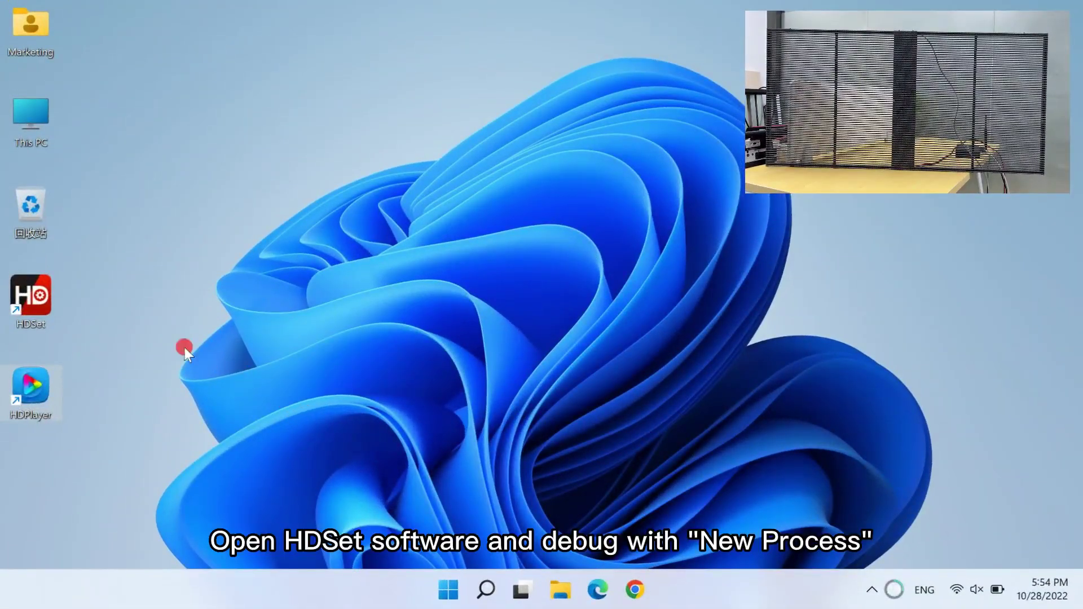
Launch HDSet maximized, switch to New Process, and detect the one receiving card on net port 1.
double_click(41, 296)
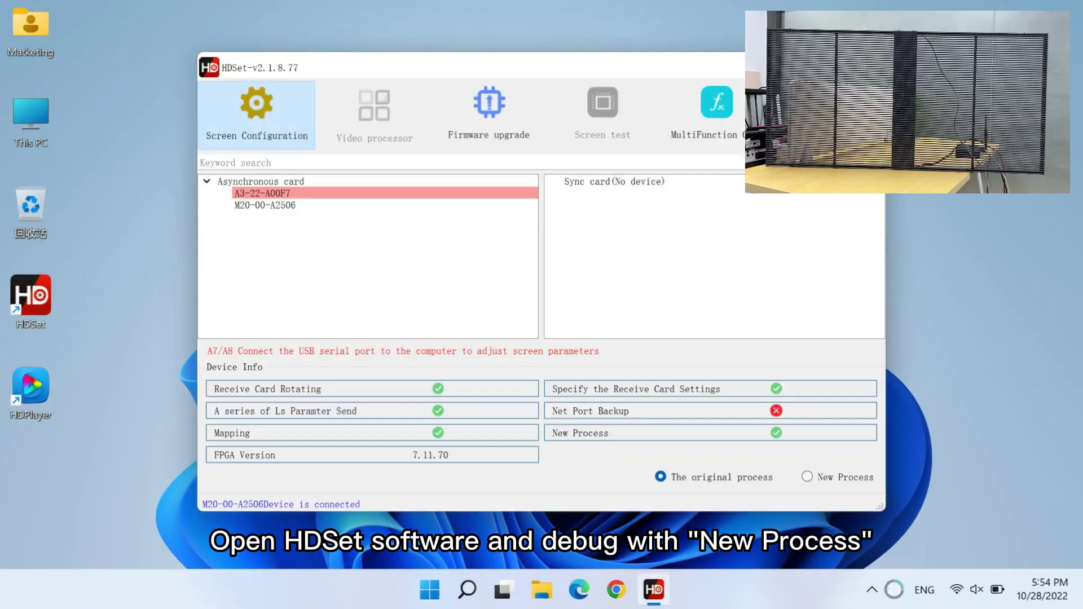
key(super+Up)
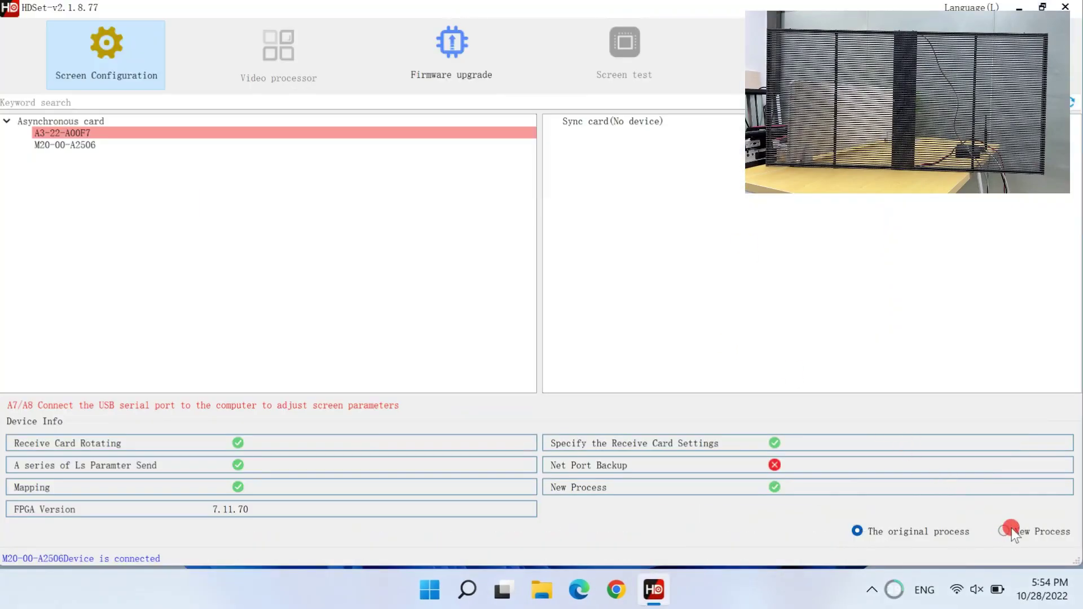
click(1004, 531)
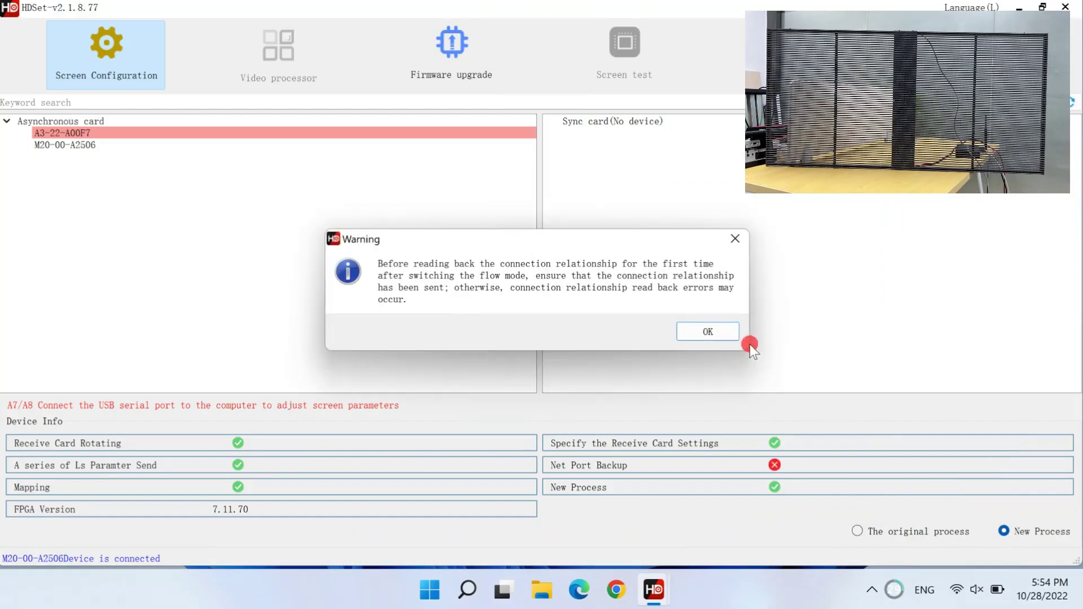
click(710, 330)
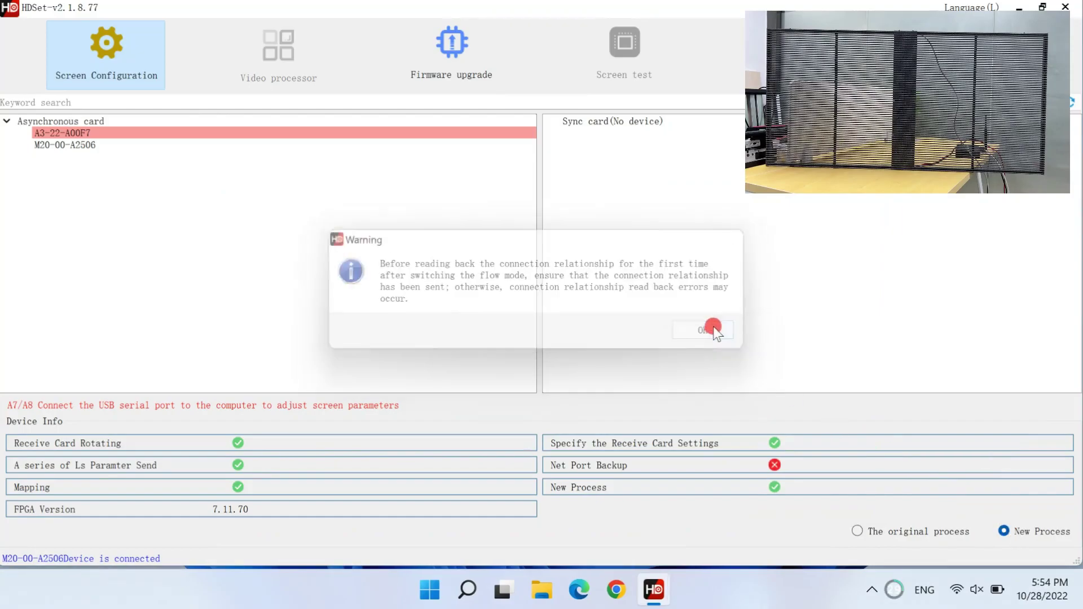
click(111, 61)
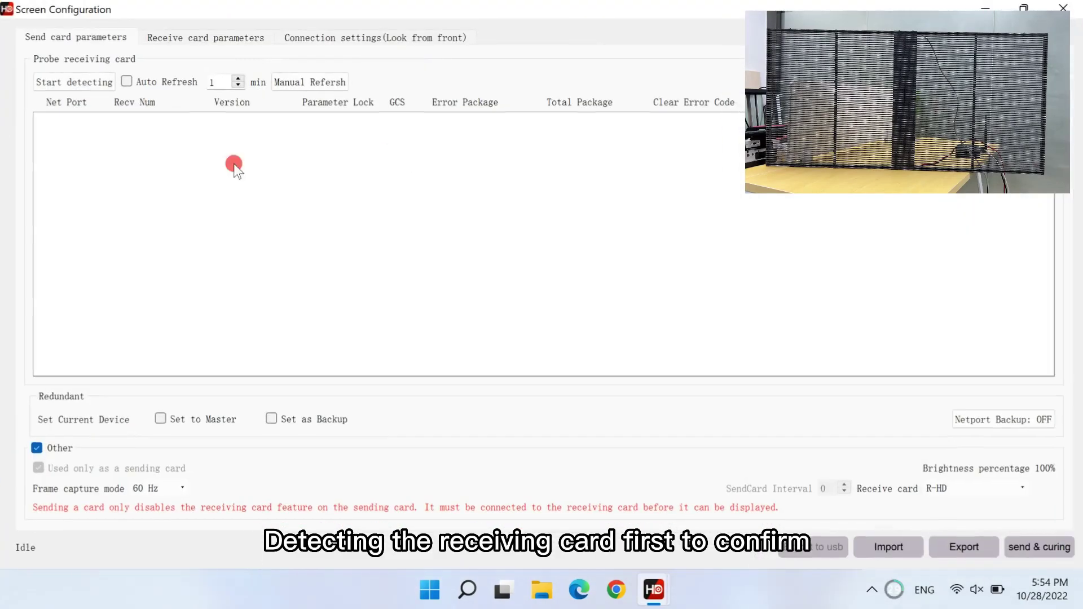
click(70, 83)
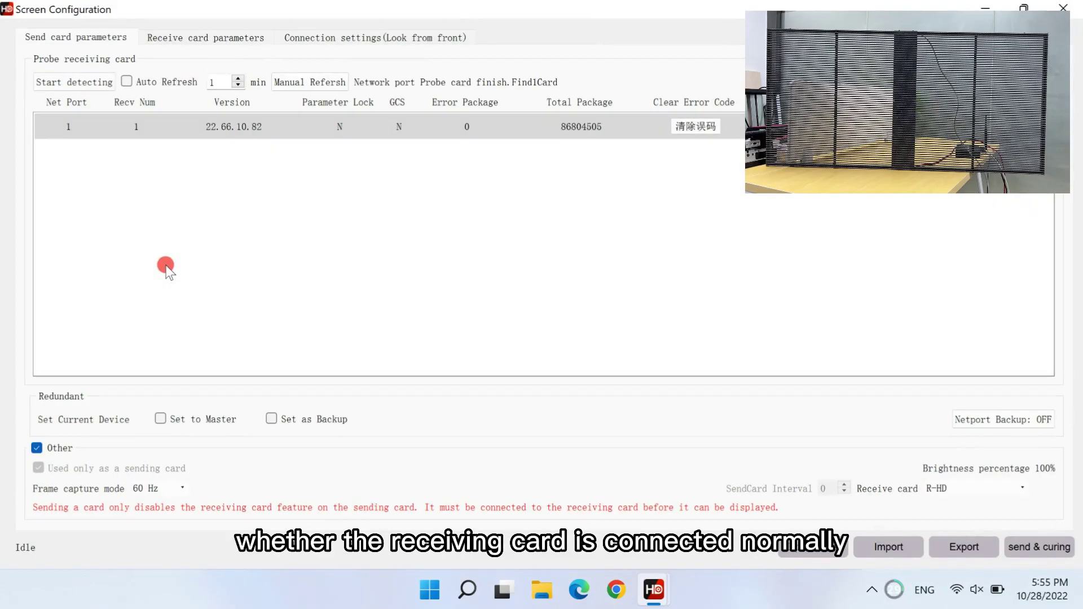
In receiving card smart settings, set the enclosure size to 256 by 64.
click(195, 36)
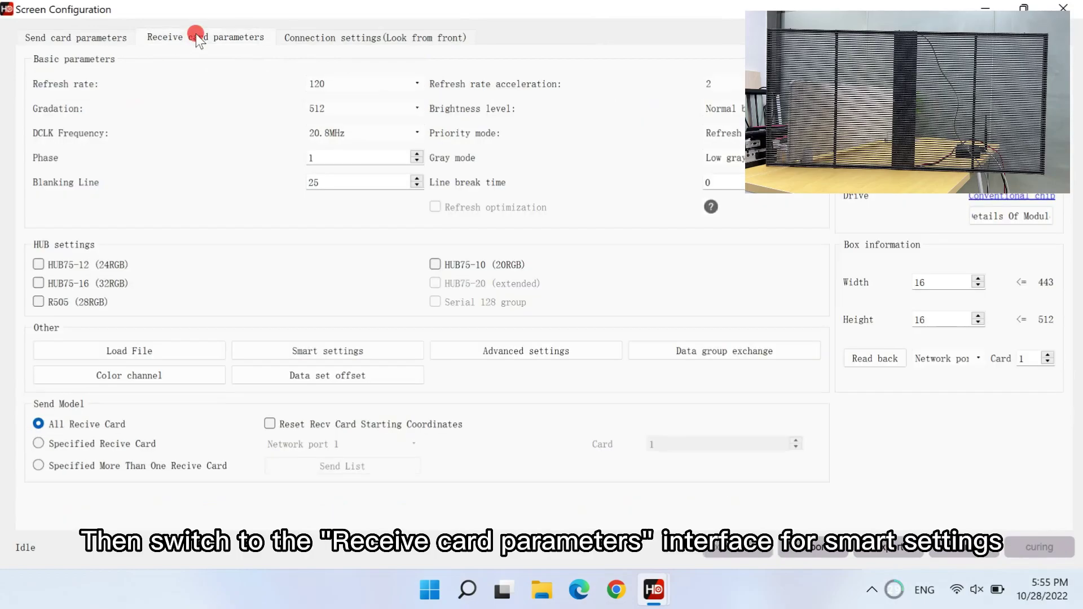
click(391, 352)
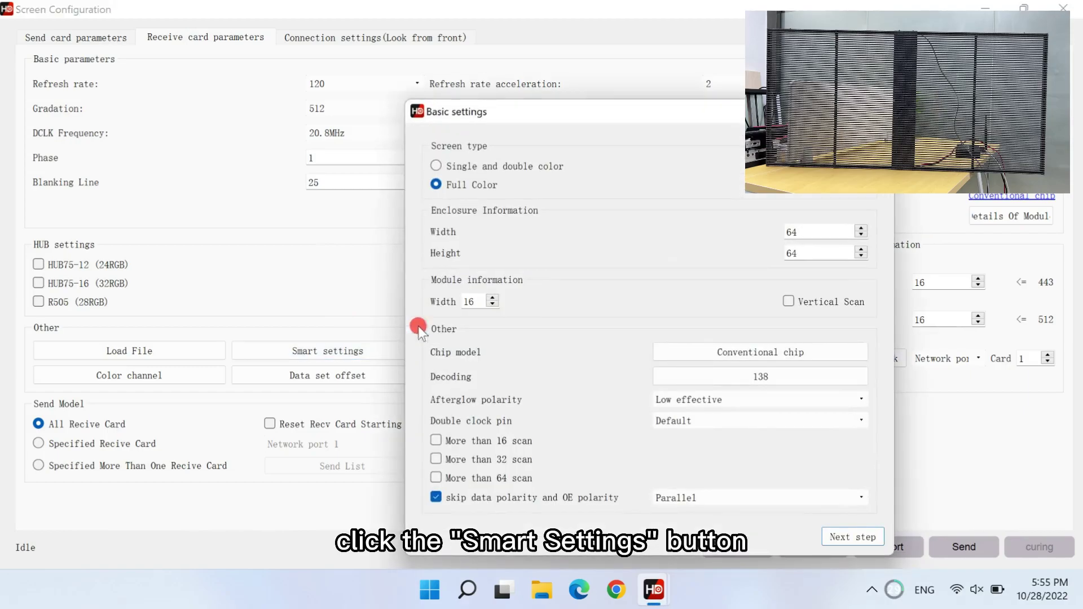
click(788, 230)
drag(788, 231, 740, 229)
text(2)
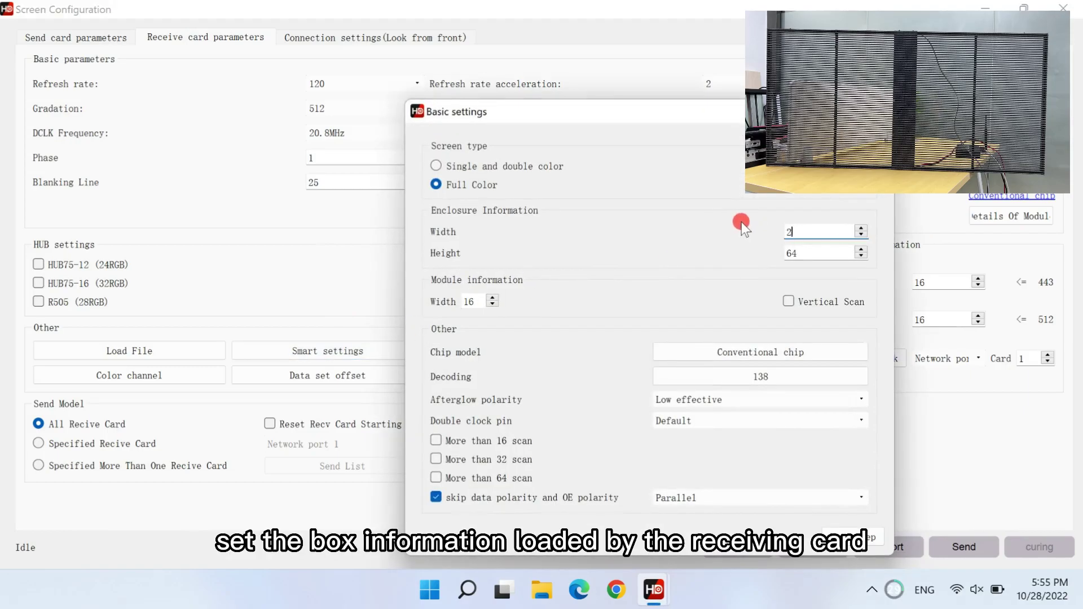
text(56)
drag(793, 252, 759, 250)
Enable vertical scan, choose the ICN2038S chip, and set serial R16G16B16 data polarity.
click(796, 299)
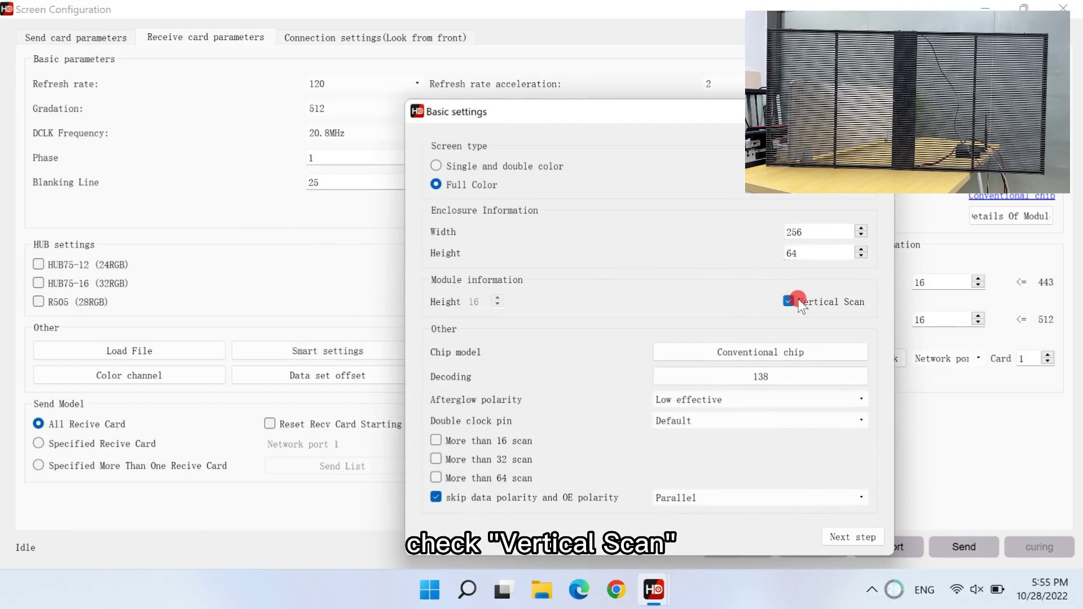
click(783, 347)
click(244, 154)
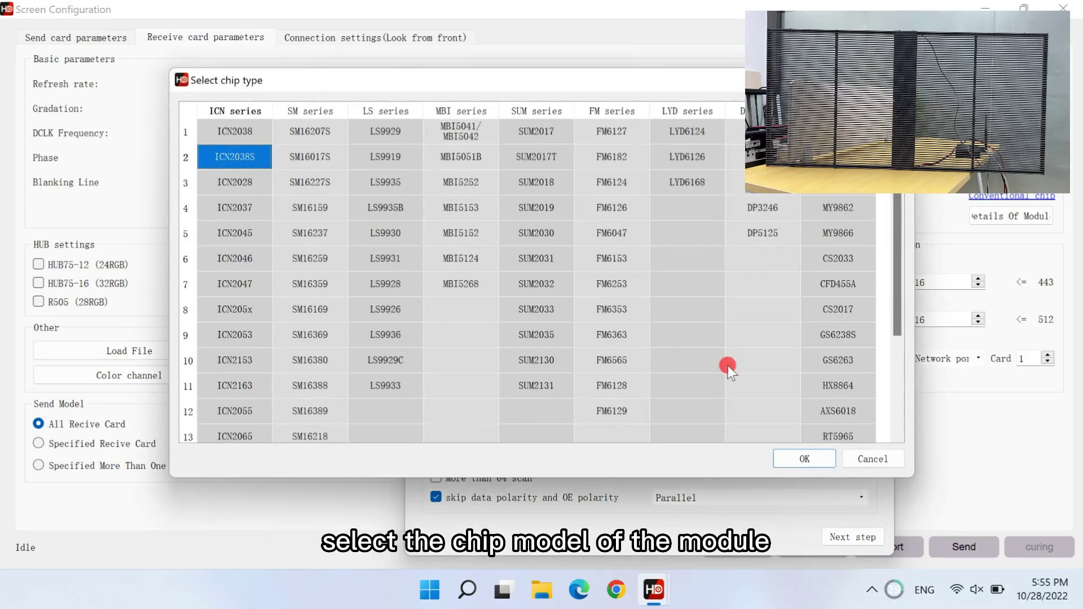
click(821, 460)
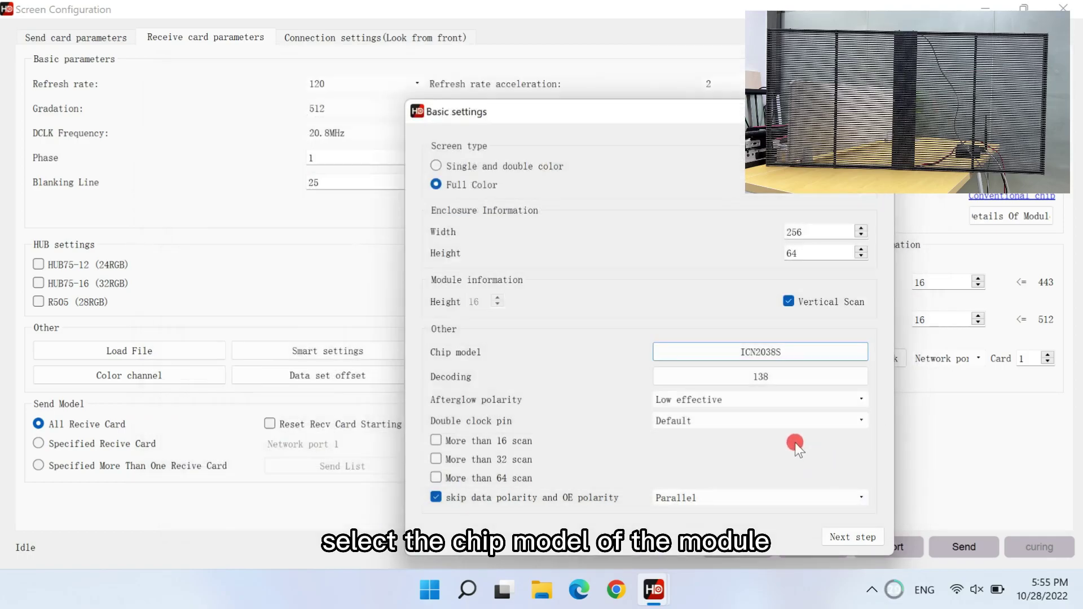
click(808, 492)
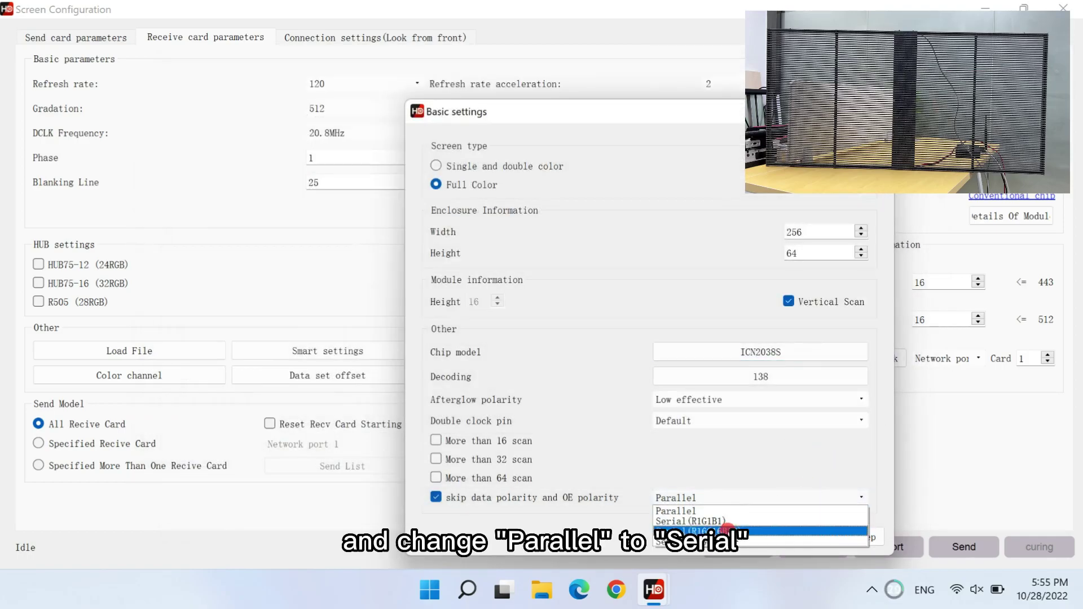
click(726, 530)
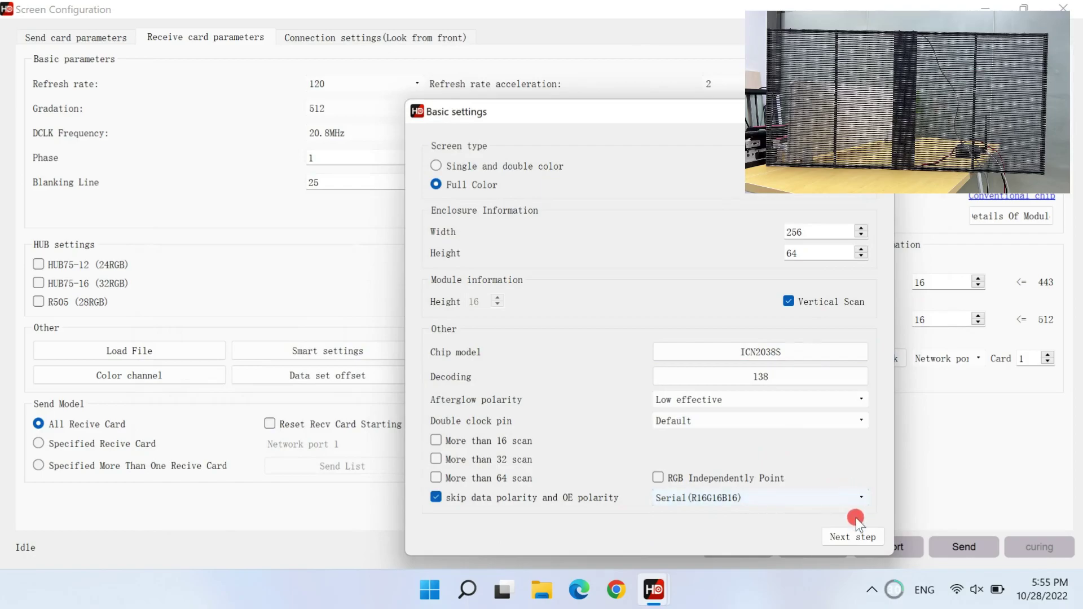
Set the colour channel states: State A green, State B red.
click(862, 537)
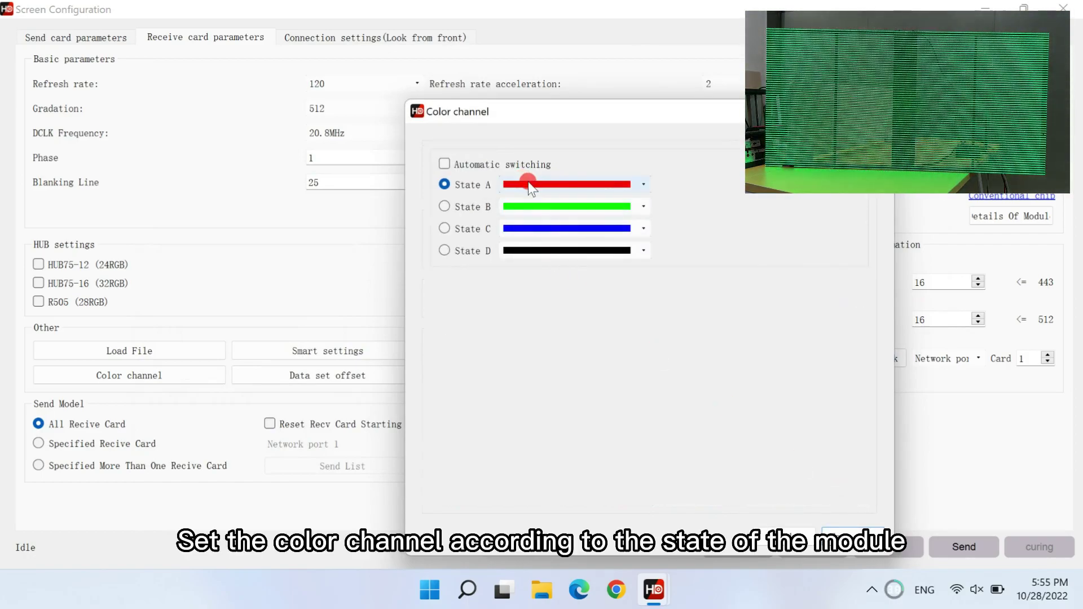
click(528, 183)
click(530, 218)
click(479, 207)
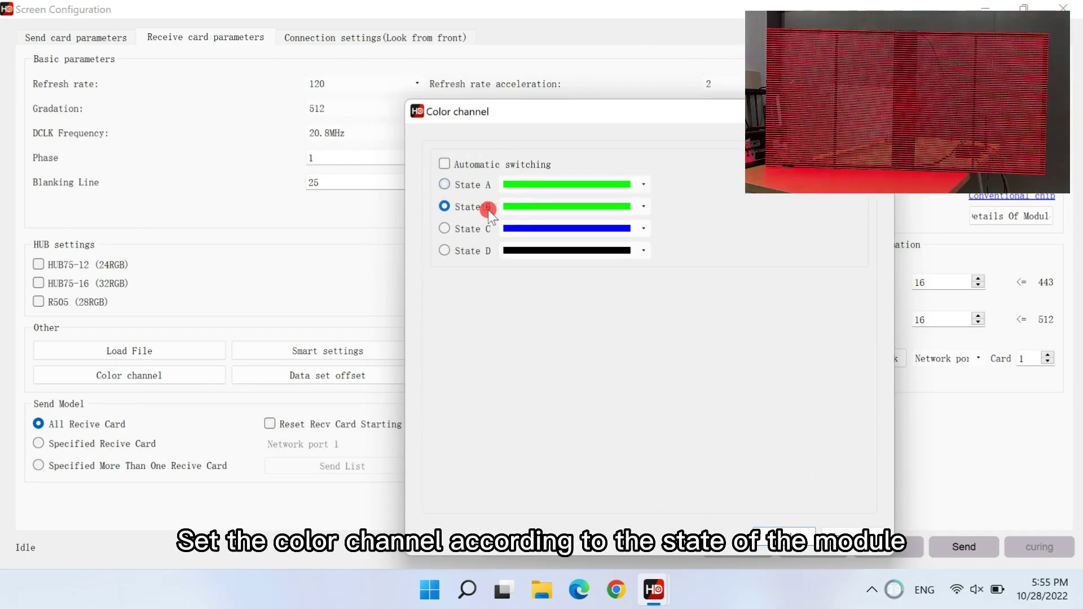
click(529, 205)
click(523, 228)
click(473, 229)
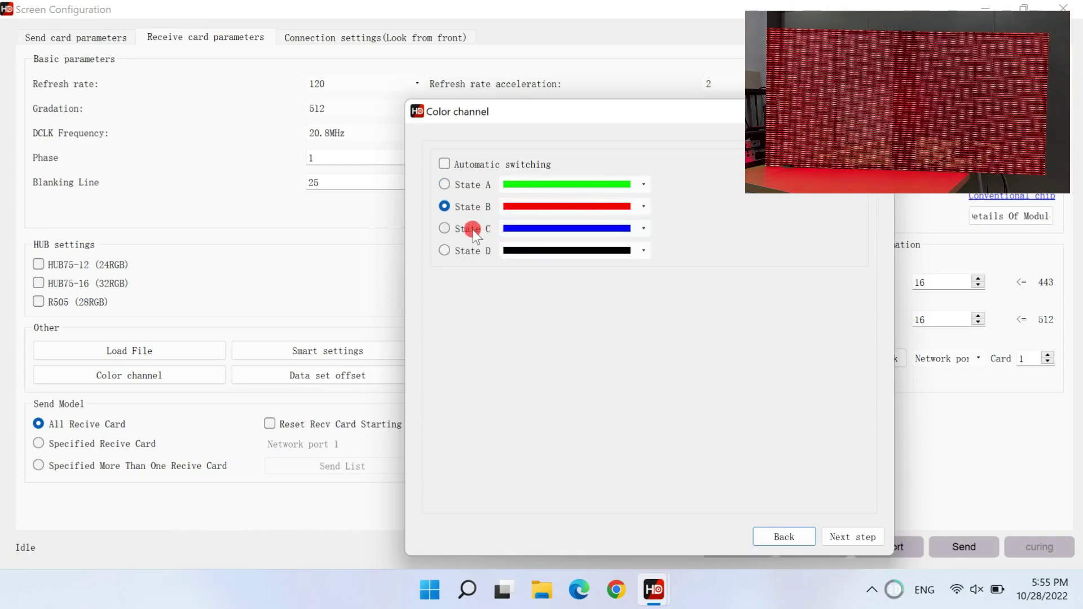
click(472, 251)
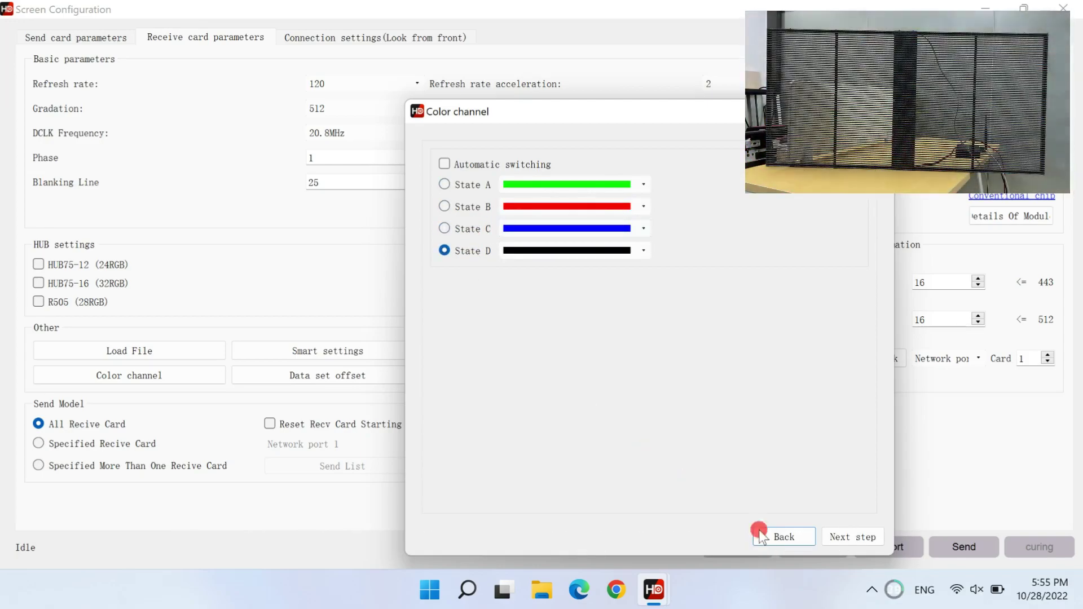
Set RGB data groups to 128 columns by 2 lines lit per module.
click(832, 536)
drag(699, 165, 600, 145)
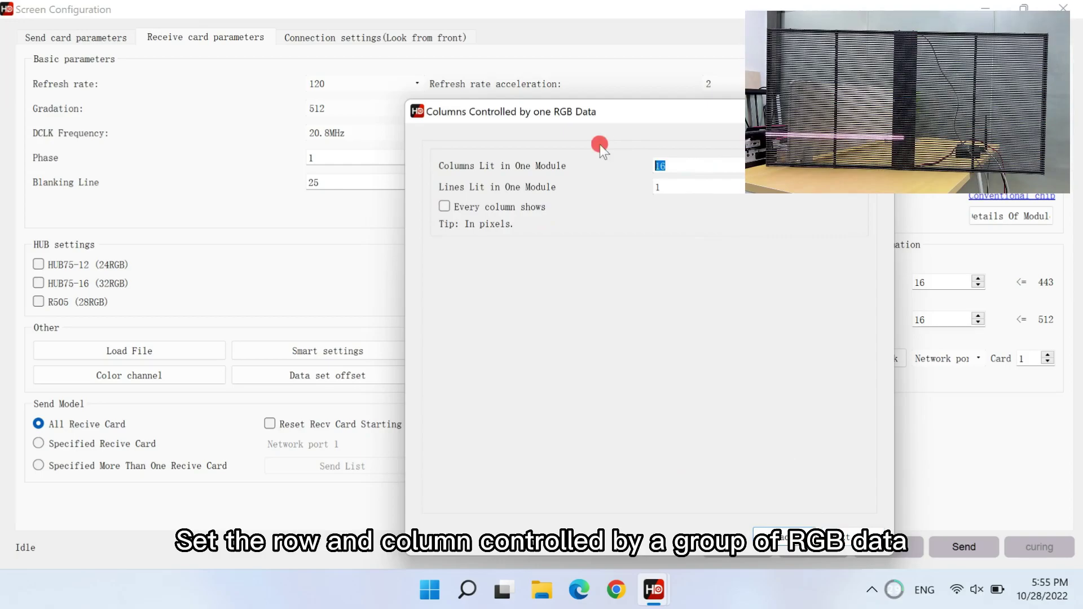
text(128)
click(655, 192)
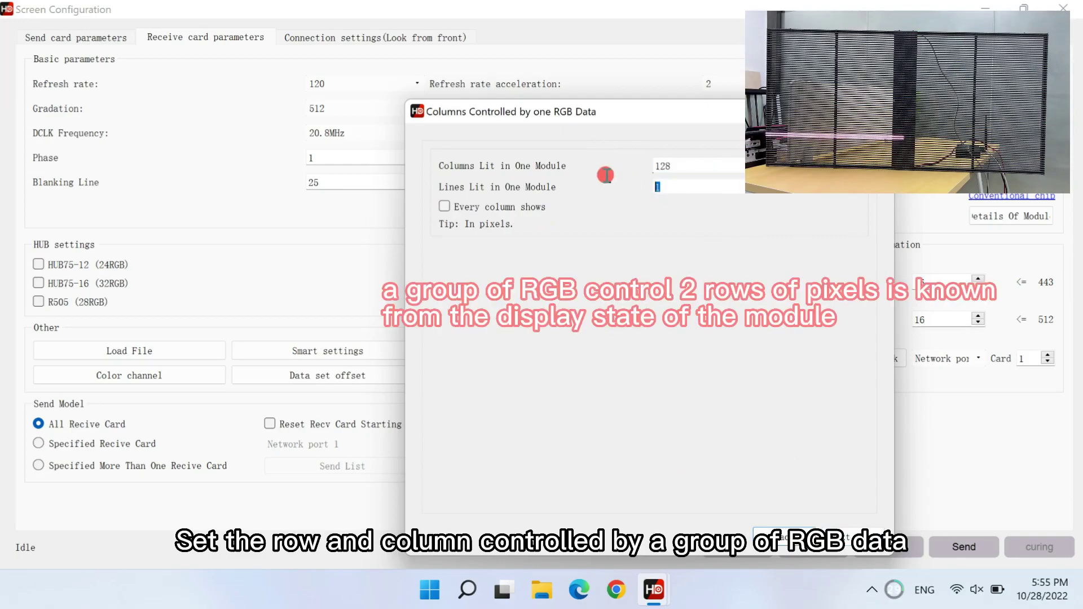
text(2)
Choose 8 columns lit per module as the scan mode.
click(855, 538)
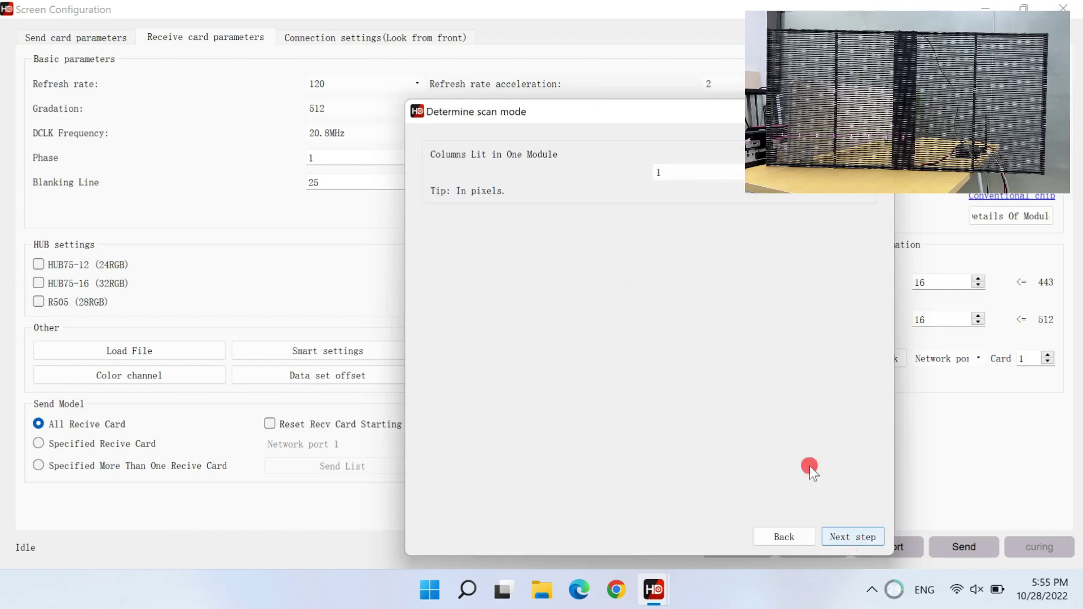
click(692, 173)
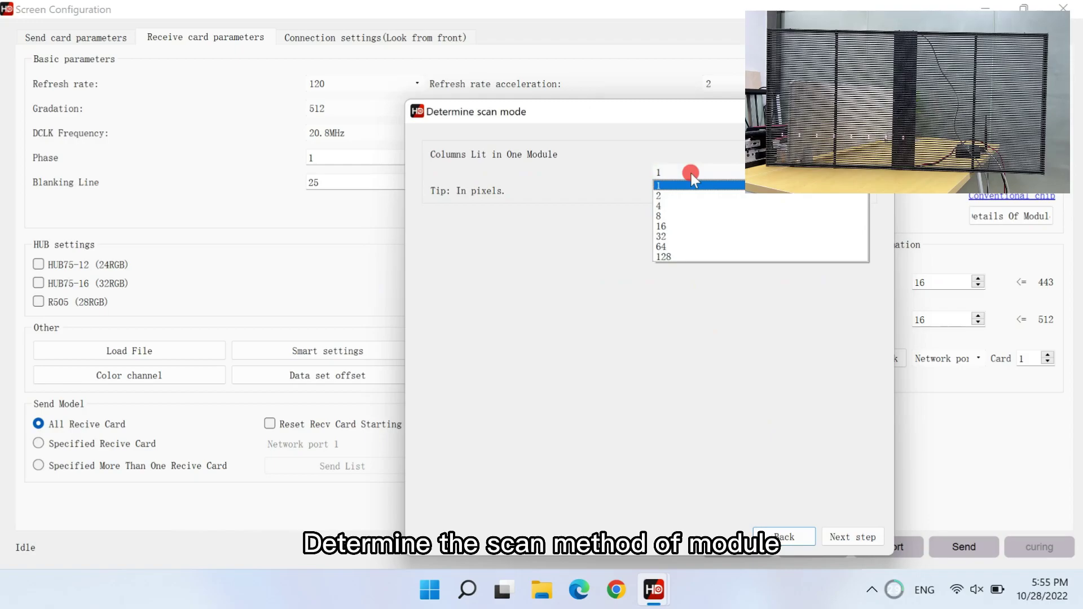
click(692, 174)
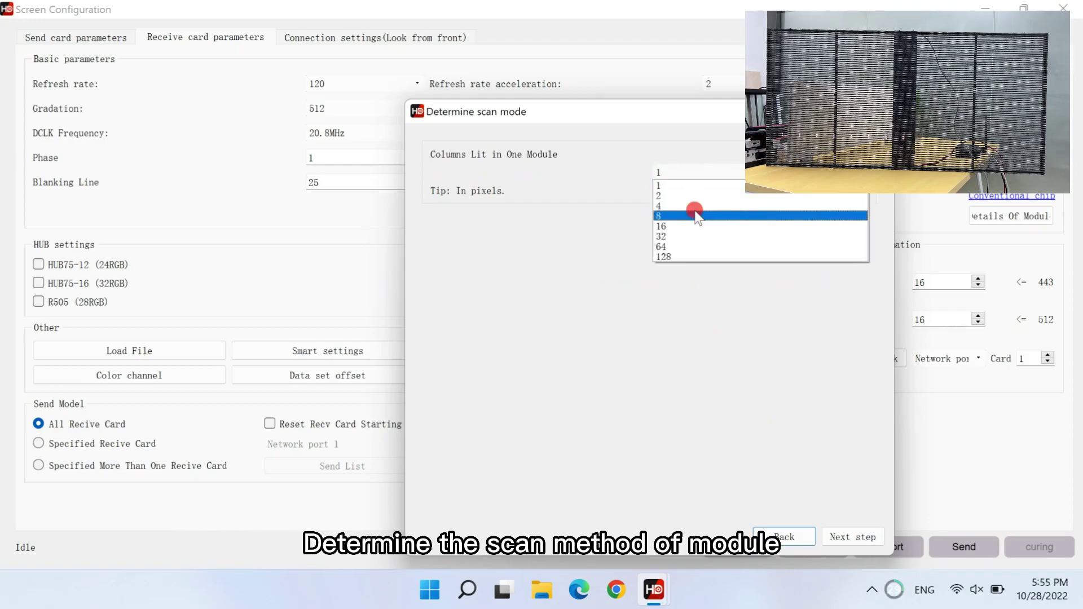
click(694, 215)
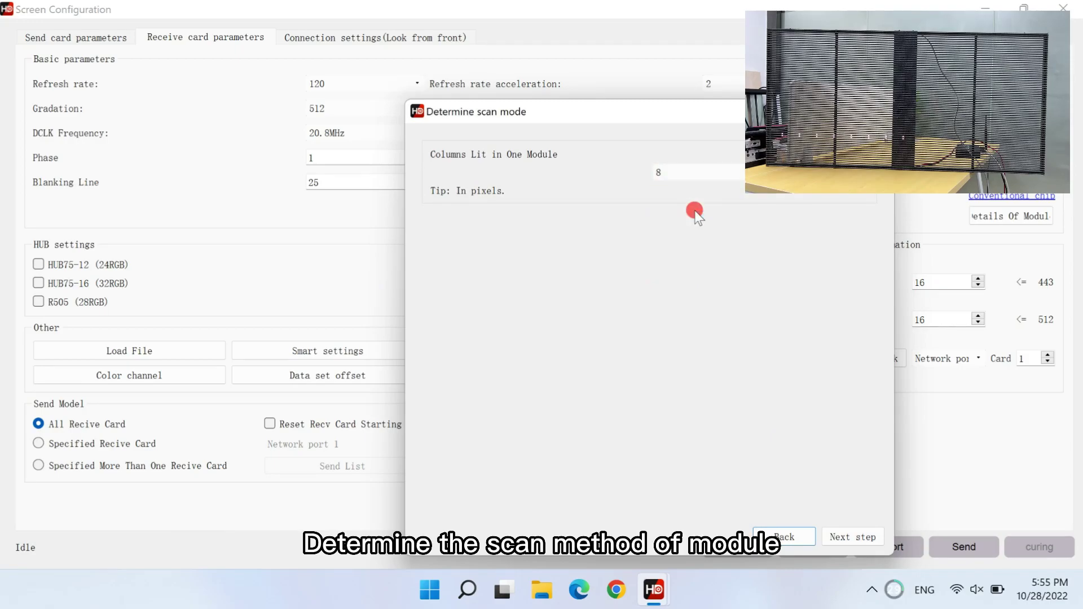
click(846, 535)
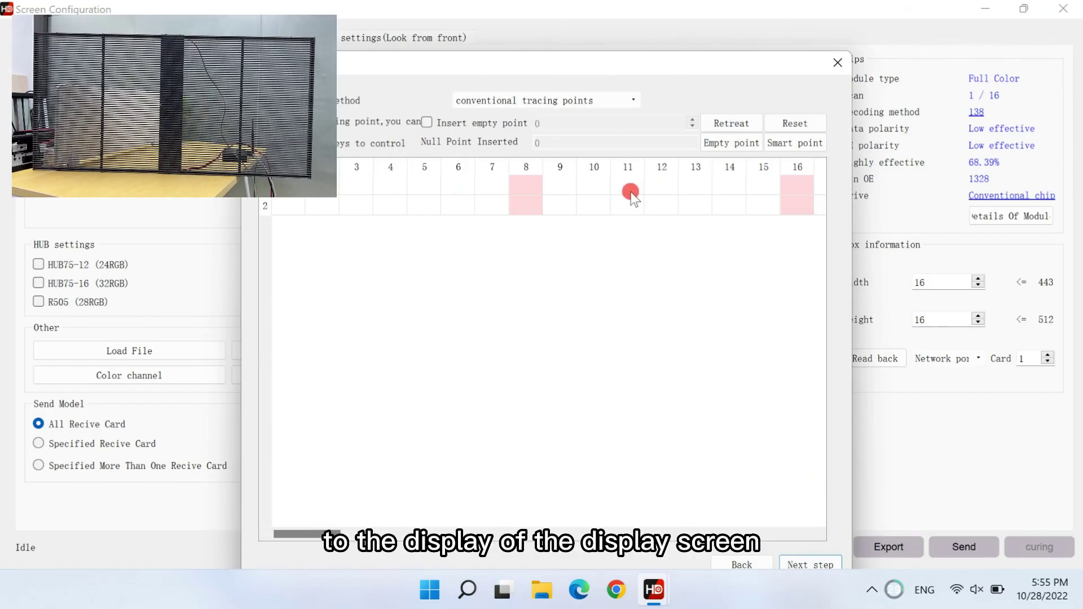
Mark the column 32 lit points and auto-fill the trace with Smart point.
drag(330, 534, 464, 550)
click(804, 205)
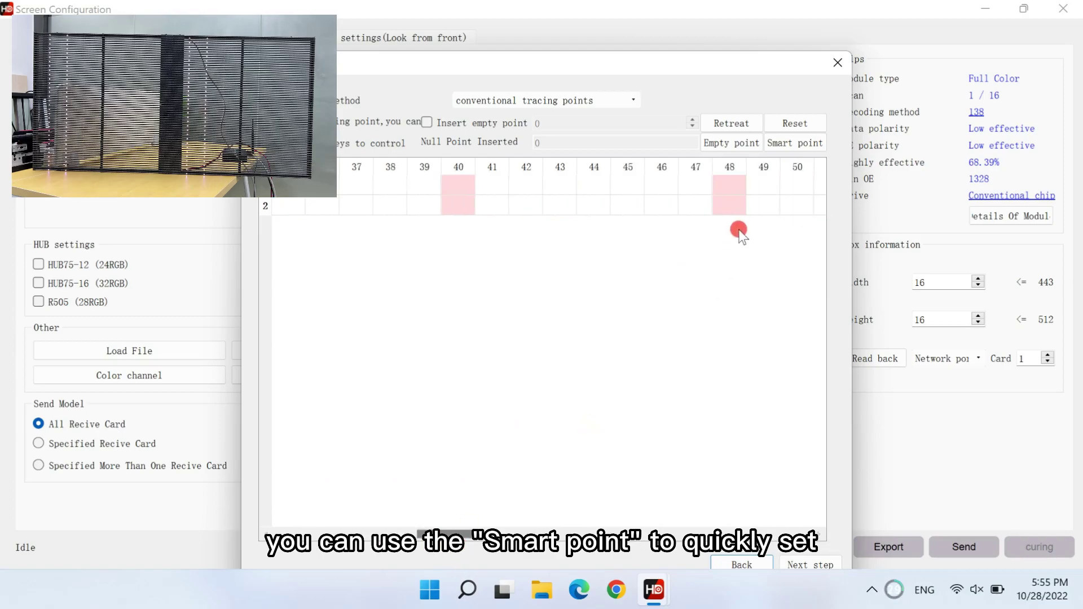
click(795, 147)
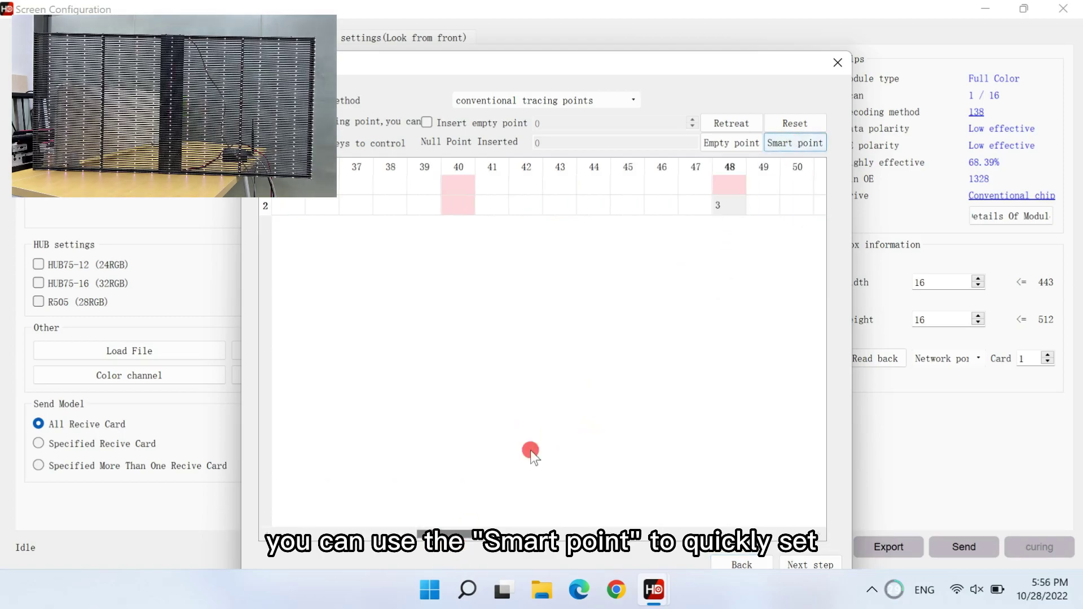
drag(449, 536, 305, 535)
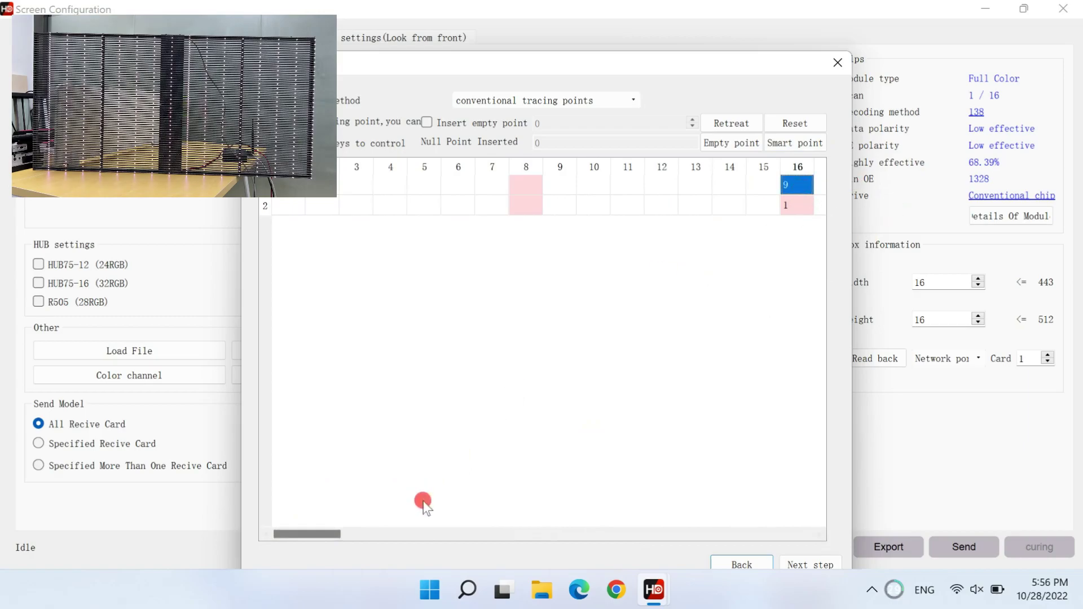
drag(327, 536, 412, 536)
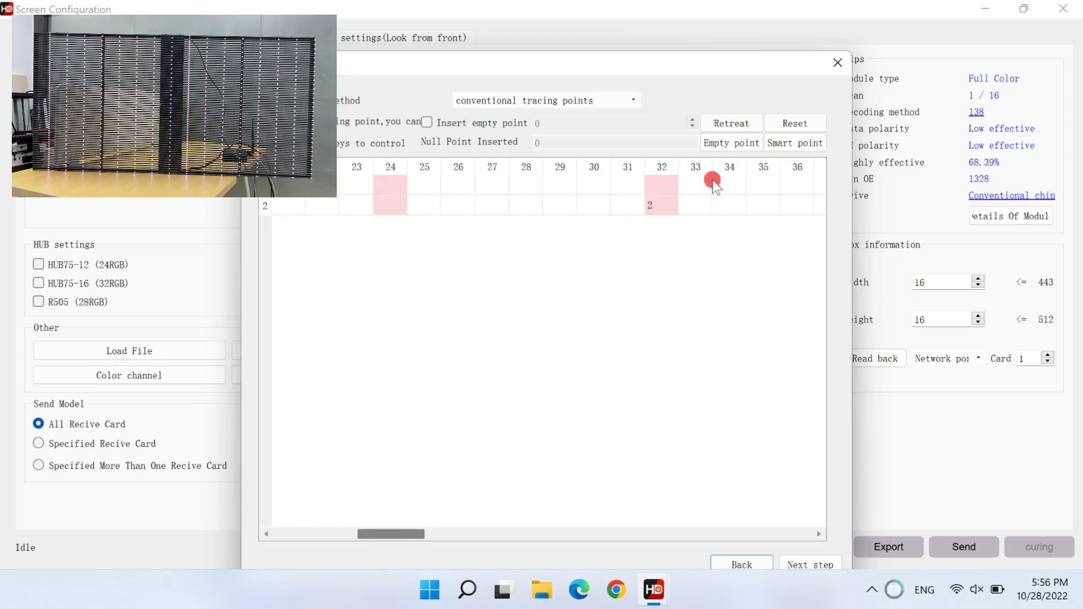
click(681, 183)
click(795, 143)
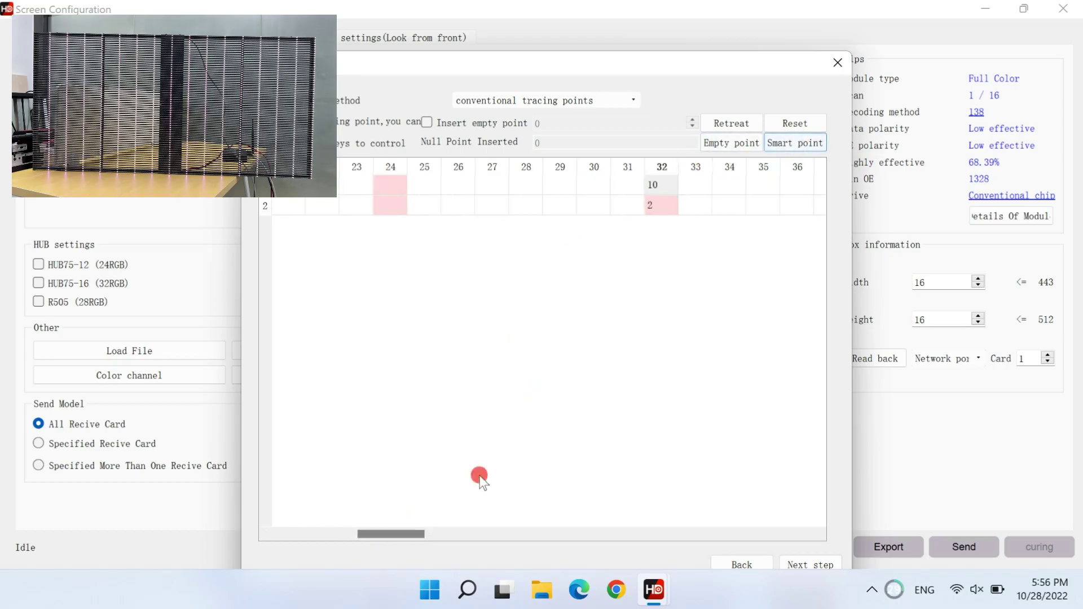
Mark column 15 row 2, auto-fill the remaining points, and confirm the pattern displays correctly.
drag(410, 539, 266, 535)
click(790, 198)
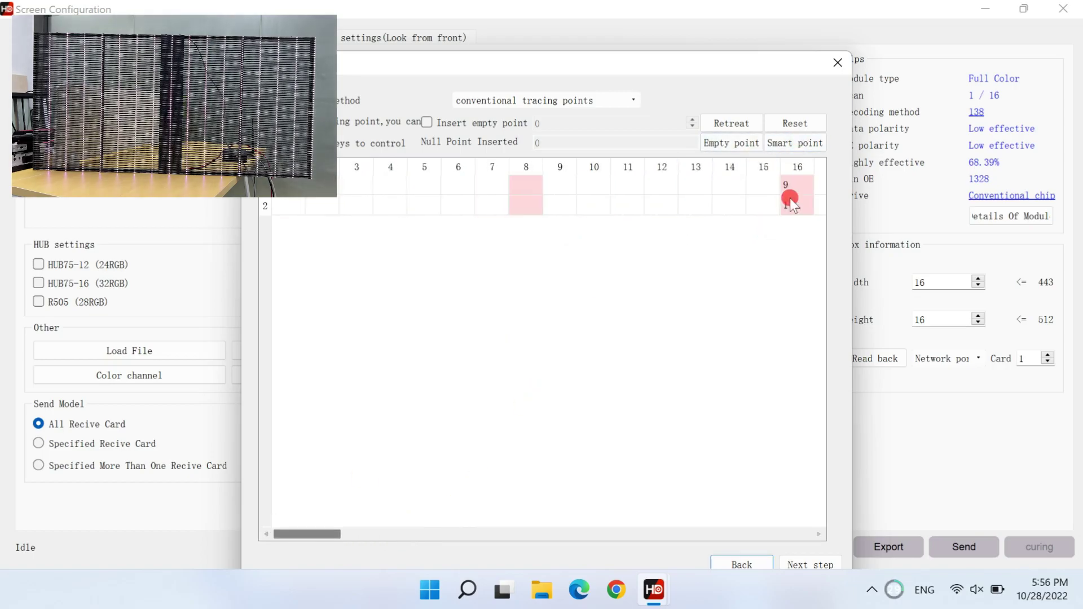
click(771, 200)
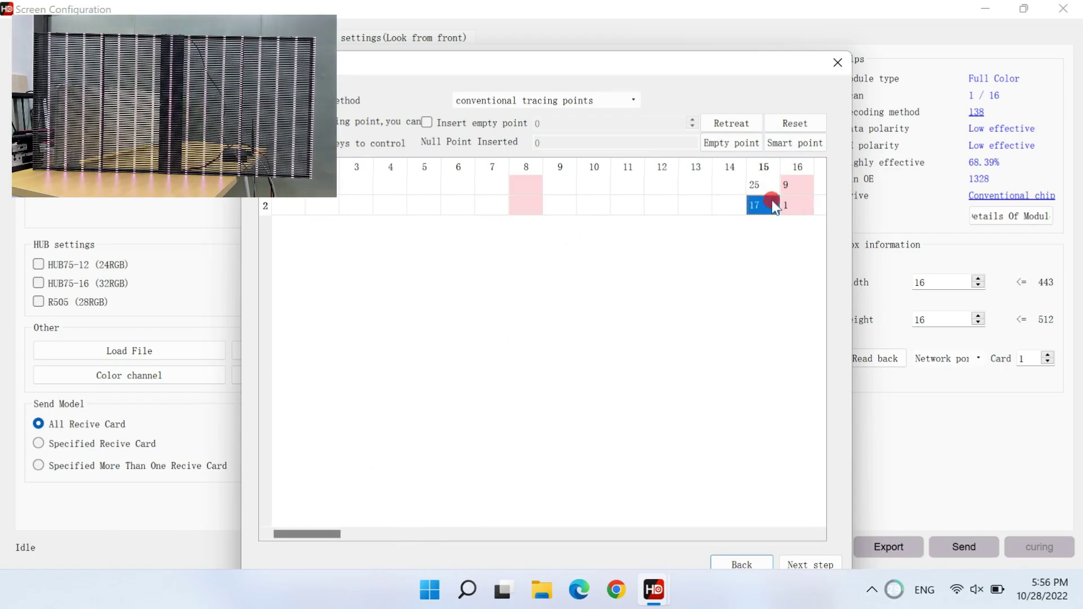
click(728, 205)
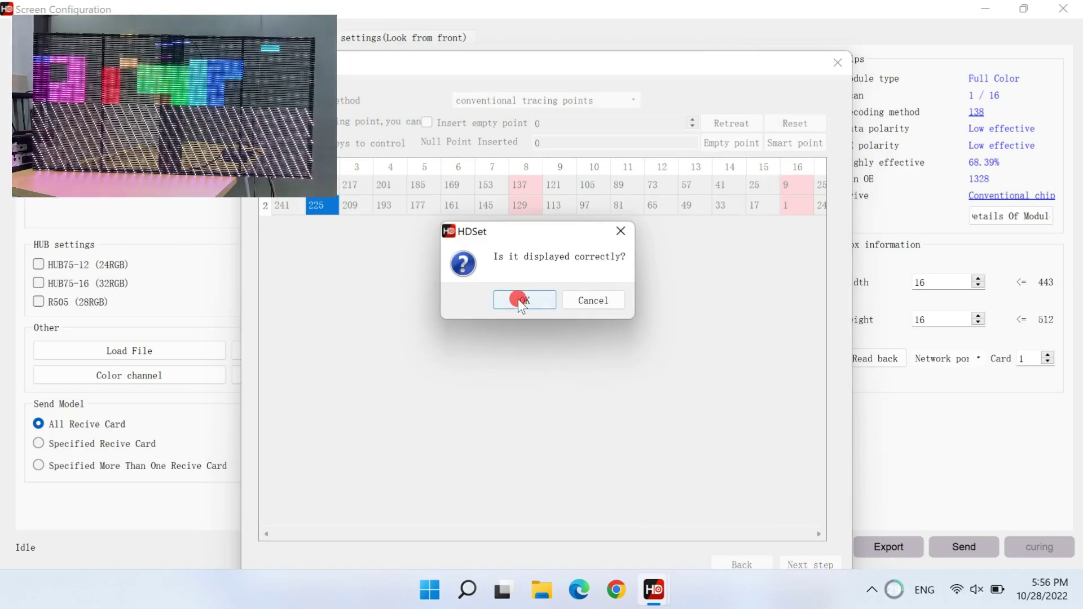
click(519, 300)
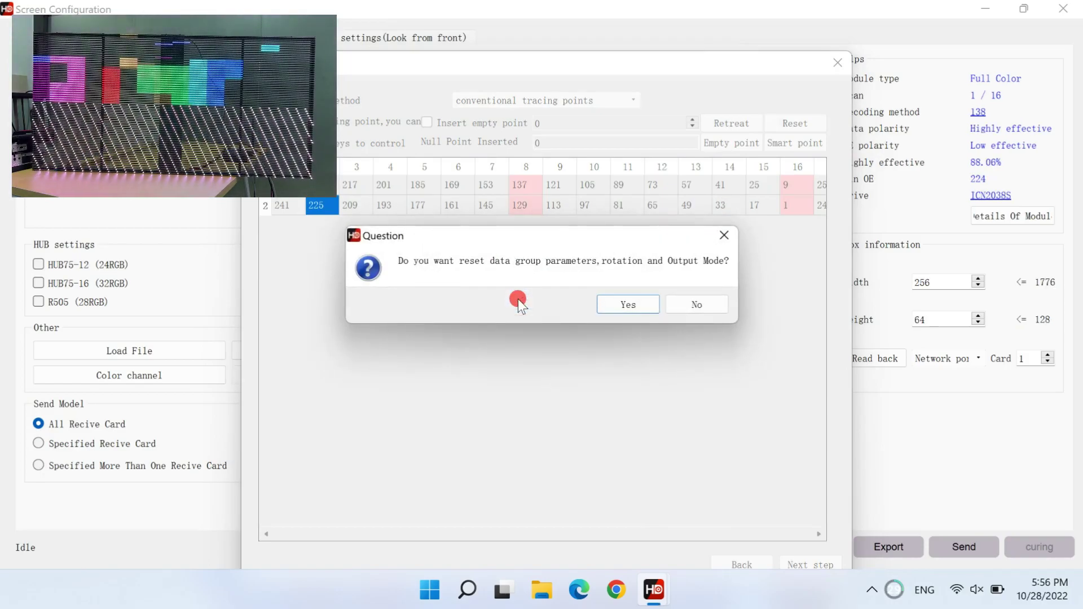
Accept the reset and choose a lower DCLK frequency.
click(632, 311)
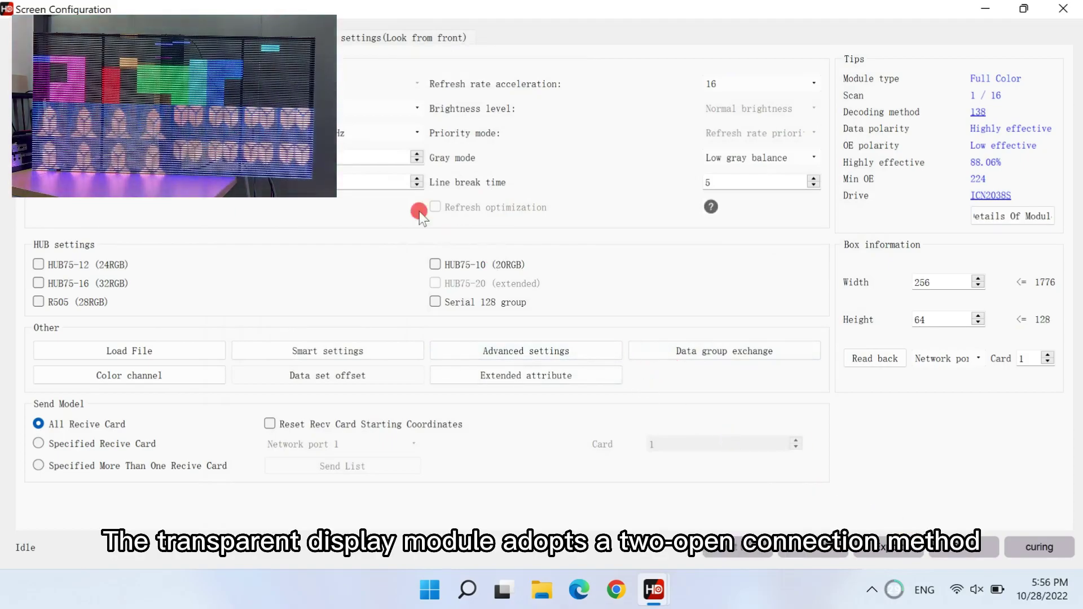
click(391, 134)
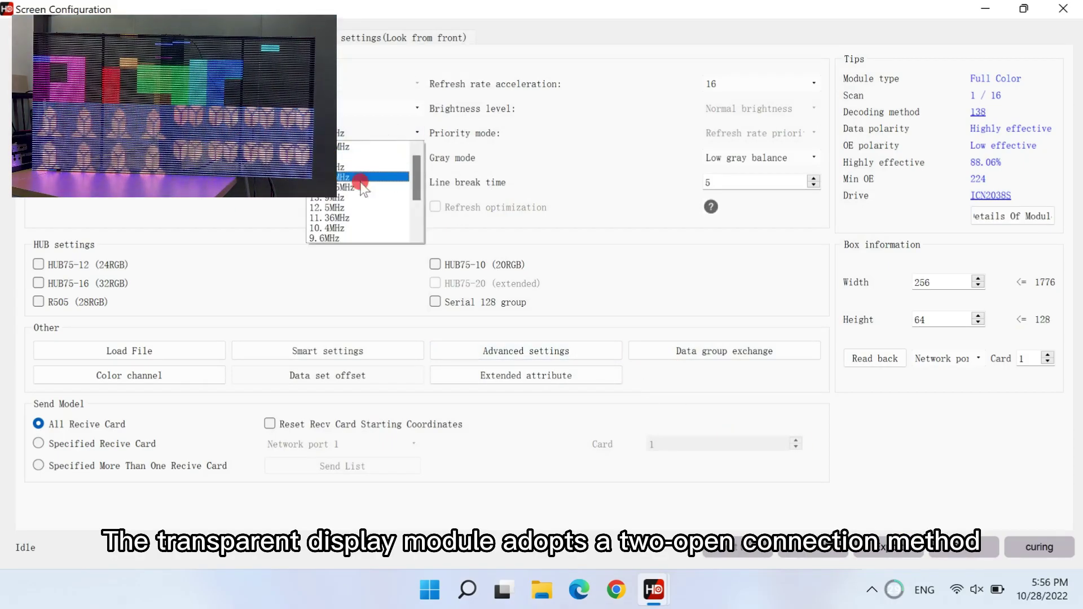
click(358, 236)
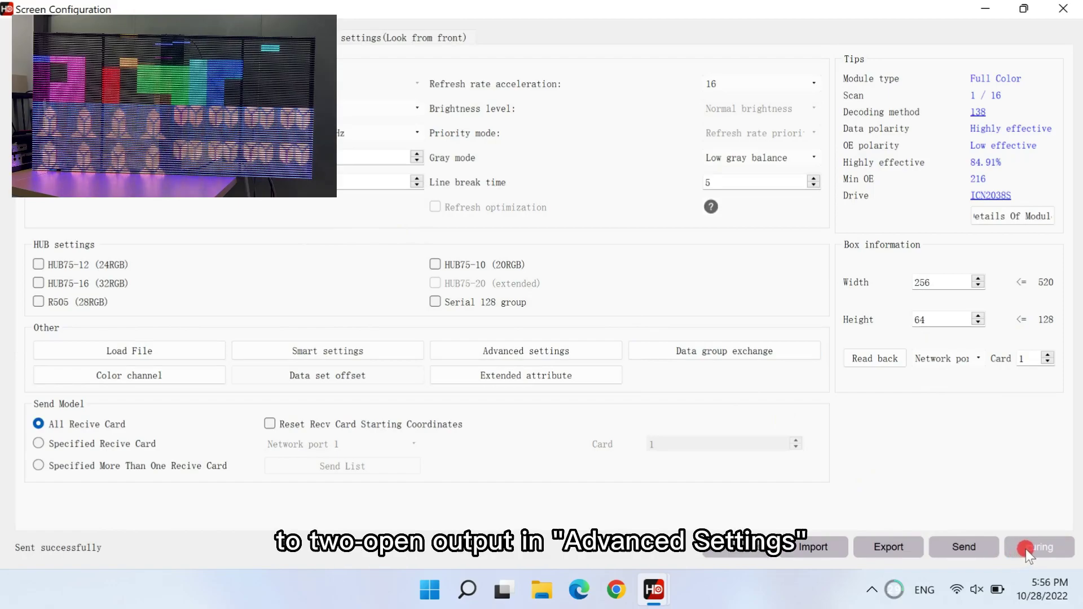
Set the output mode to Two open output in Advanced settings.
click(570, 354)
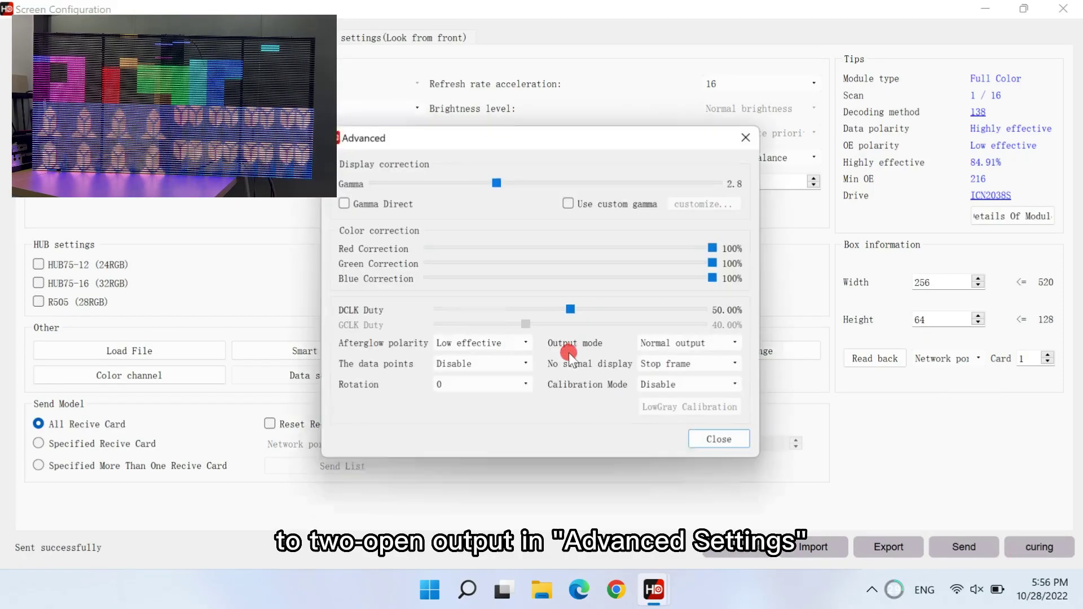
click(710, 344)
click(688, 365)
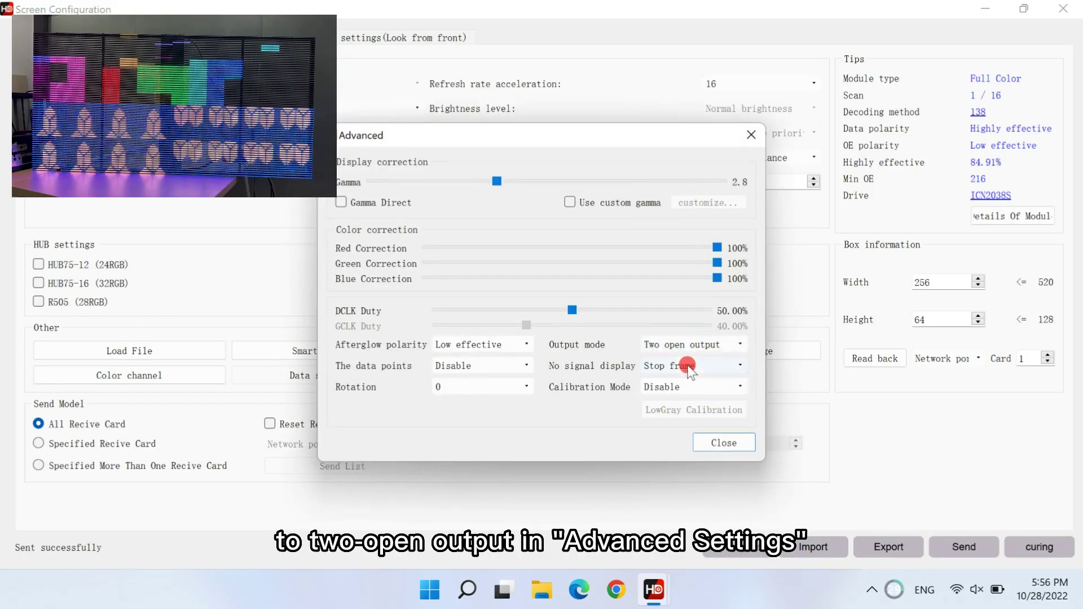
click(731, 443)
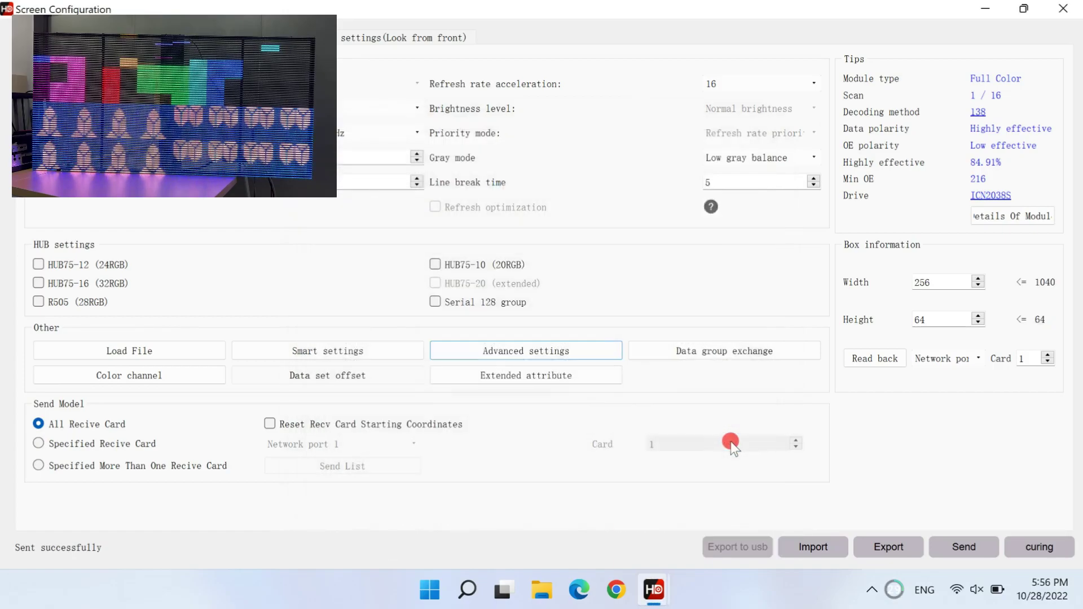
Clear the data group numbering and number the first runs of rows, starting with groups 1–6.
click(721, 357)
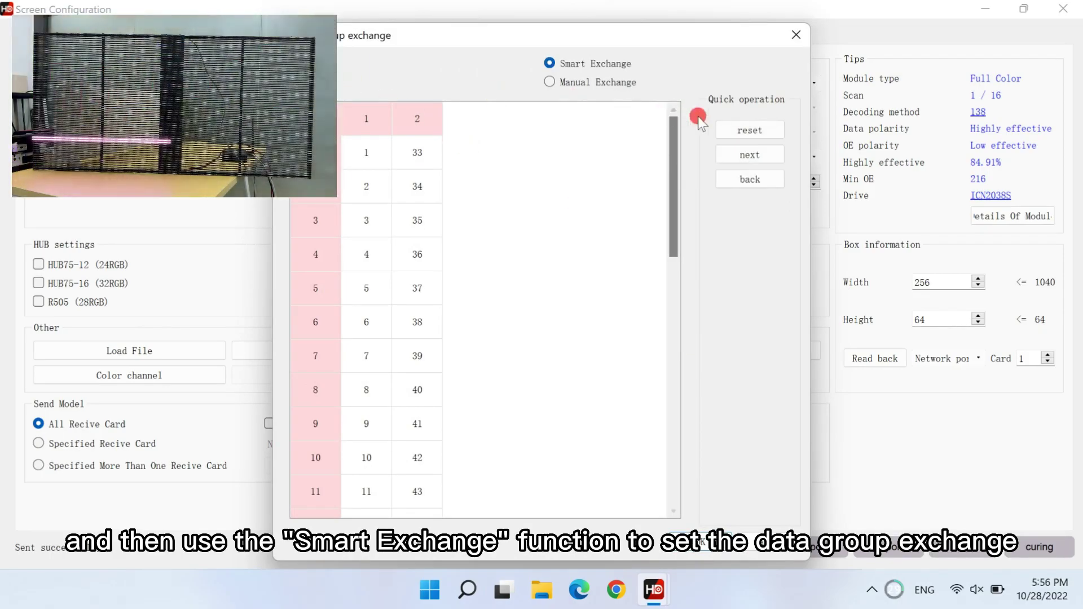
click(756, 133)
scroll(367, 356, down, 3)
scroll(371, 361, down, 4)
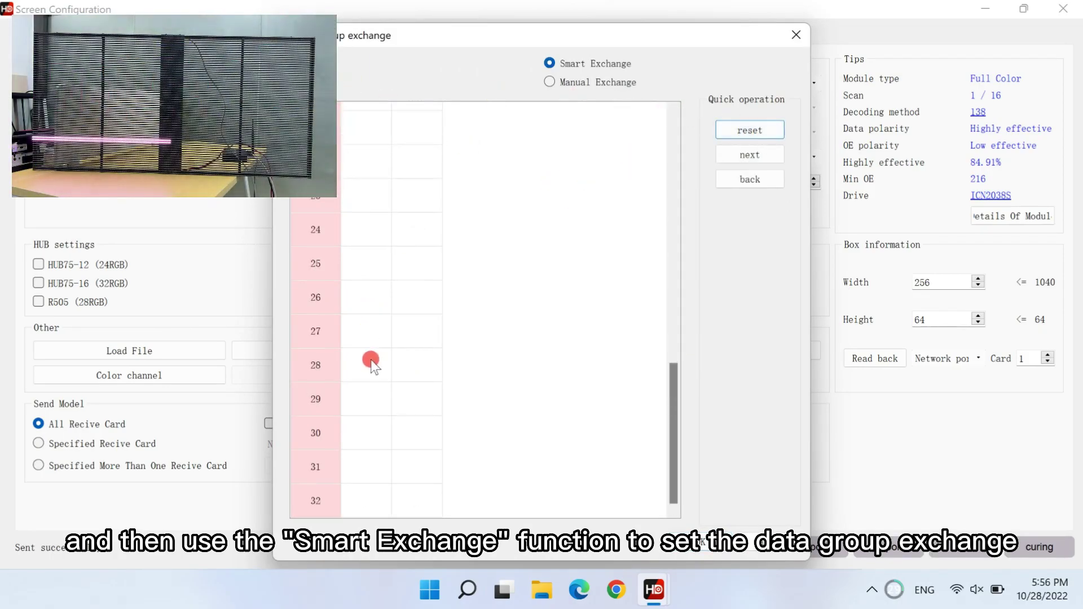
click(359, 303)
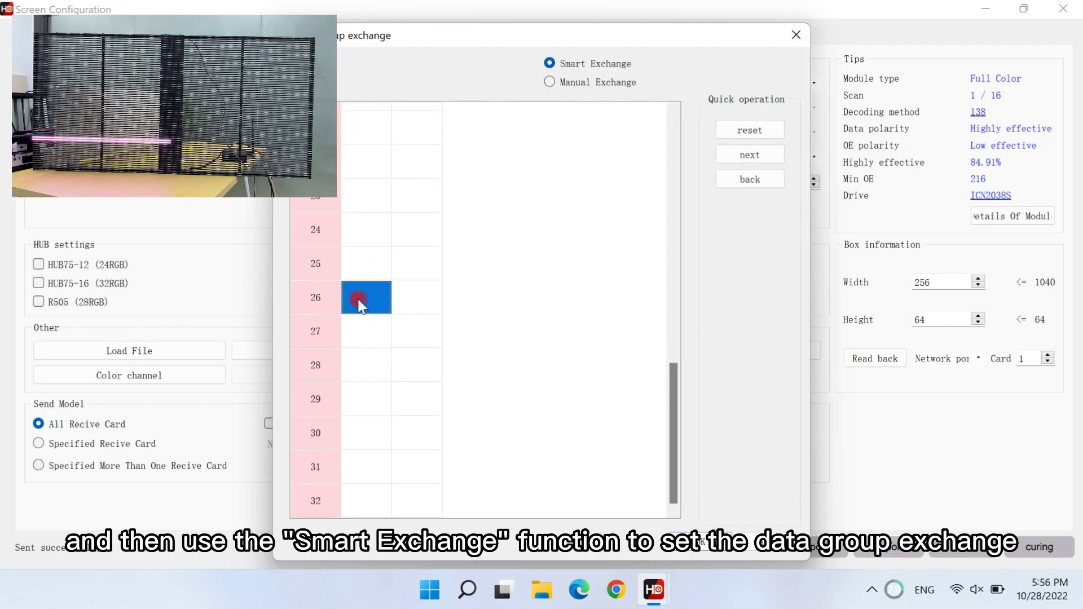
click(364, 331)
click(766, 180)
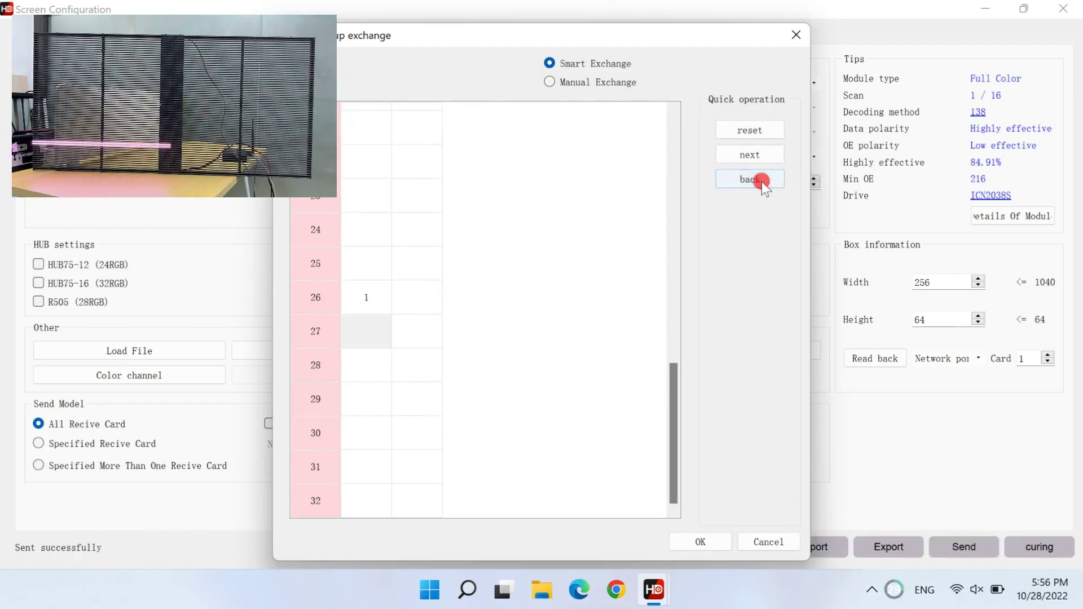
drag(355, 265, 373, 494)
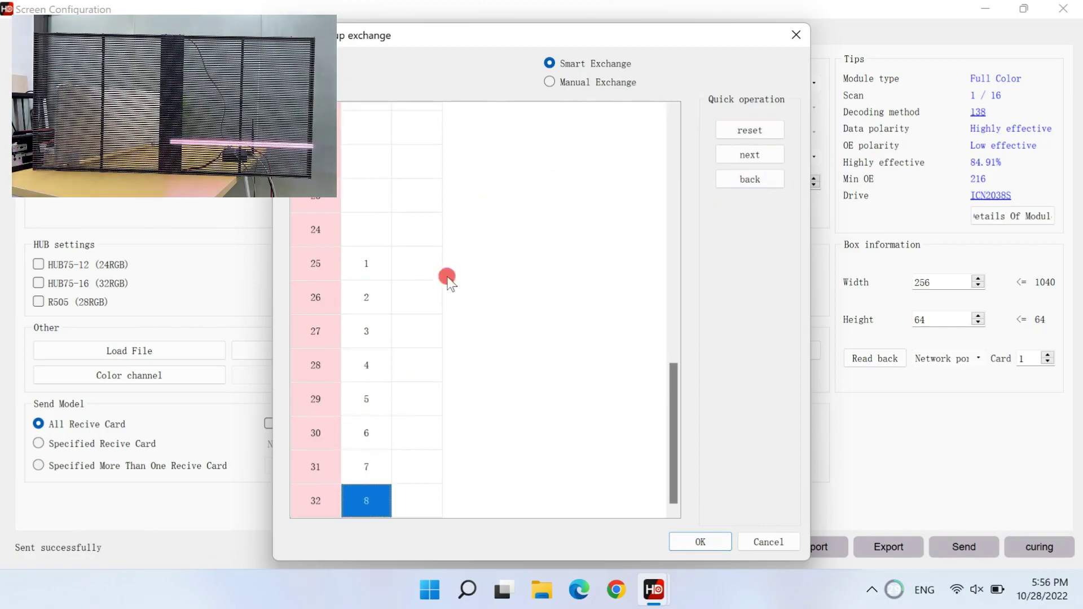
drag(418, 264, 414, 500)
scroll(362, 260, up, 2)
mouse_move(366, 186)
mouse_down()
mouse_move(358, 218)
mouse_move(379, 321)
mouse_move(367, 424)
mouse_up()
drag(418, 186, 407, 388)
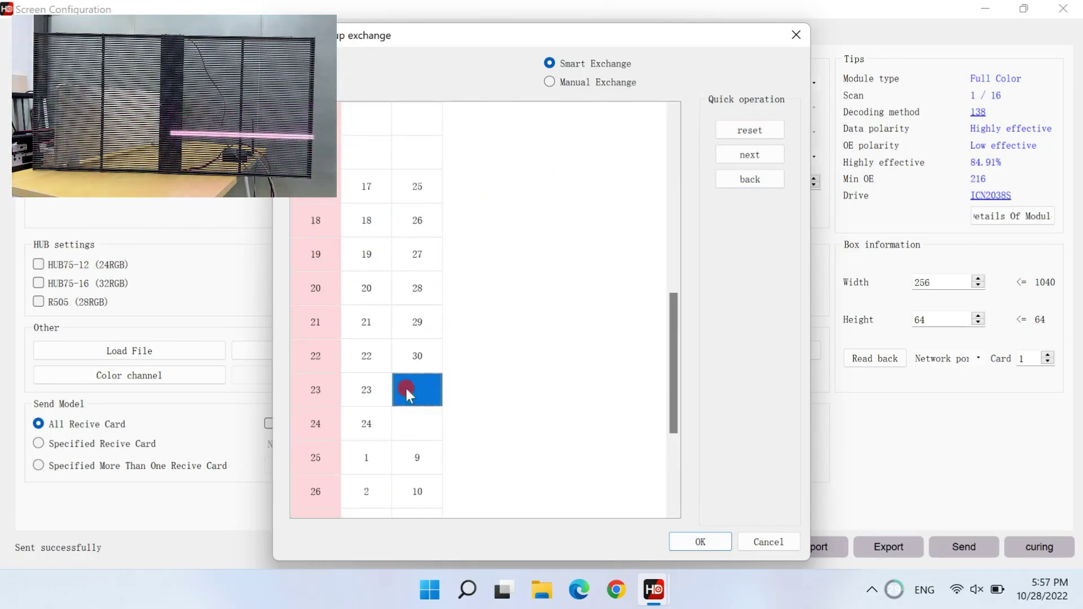
Number data groups 38 through 64 in the top rows and confirm the new order.
scroll(387, 327, up, 2)
scroll(387, 326, up, 1)
drag(366, 221, 367, 455)
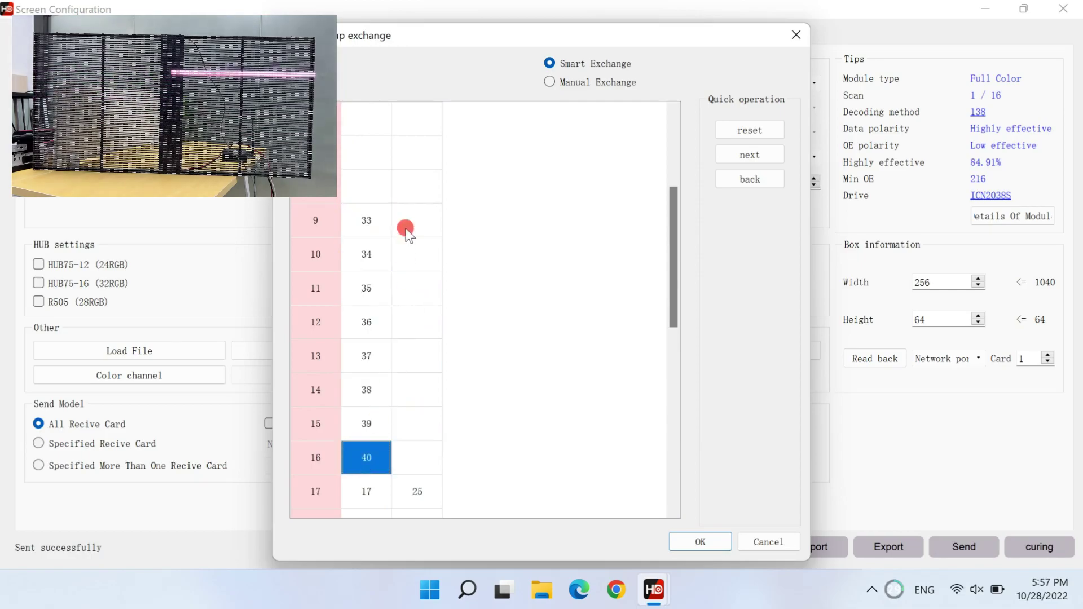
mouse_move(406, 230)
mouse_down()
mouse_move(423, 367)
mouse_move(414, 452)
mouse_up()
scroll(395, 338, up, 3)
click(368, 158)
drag(370, 164, 365, 385)
mouse_move(418, 152)
mouse_down()
mouse_move(431, 219)
mouse_move(422, 357)
mouse_move(438, 405)
mouse_up()
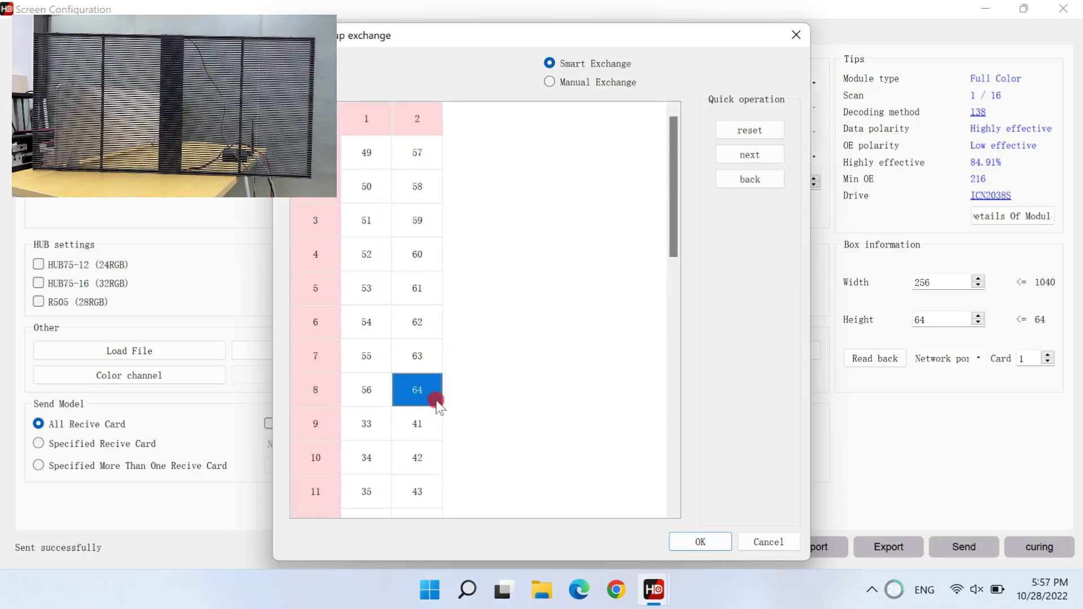
click(703, 543)
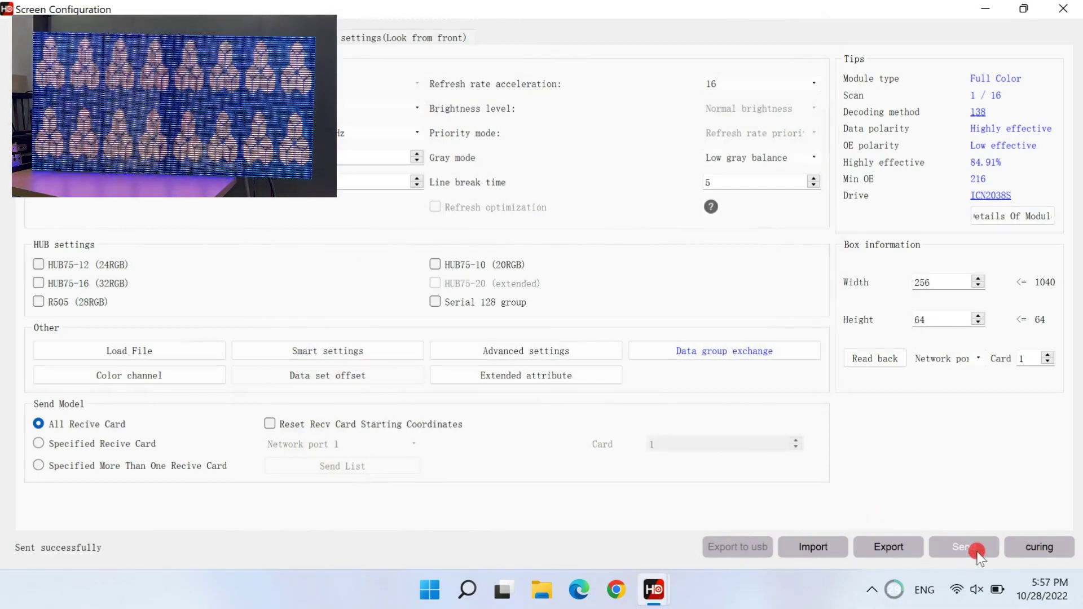
Send the exchanged data group settings to the receiving card and cure them.
click(1032, 549)
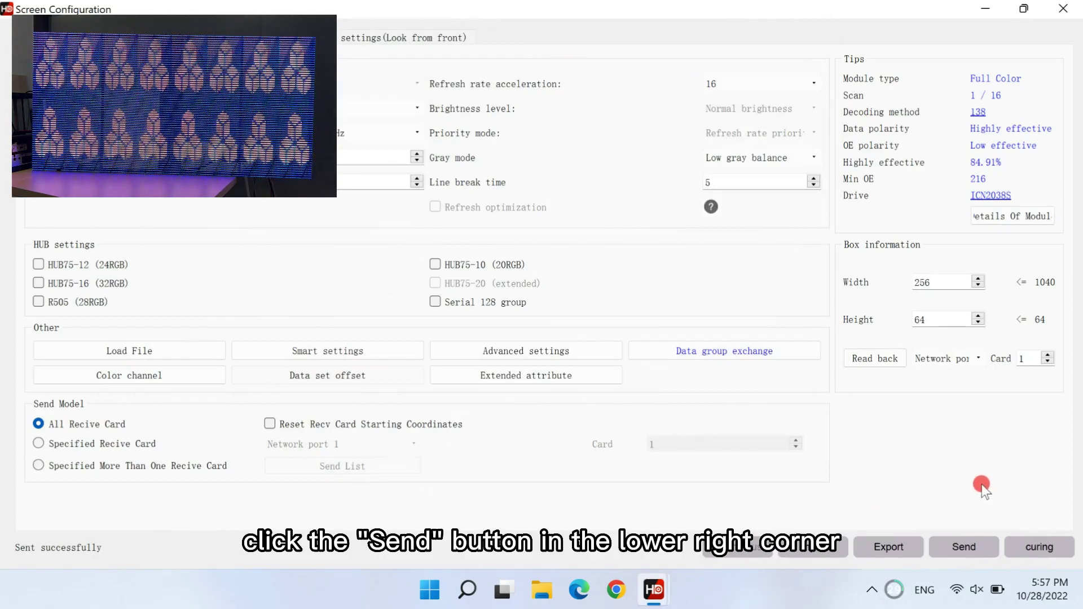
click(963, 545)
click(1038, 544)
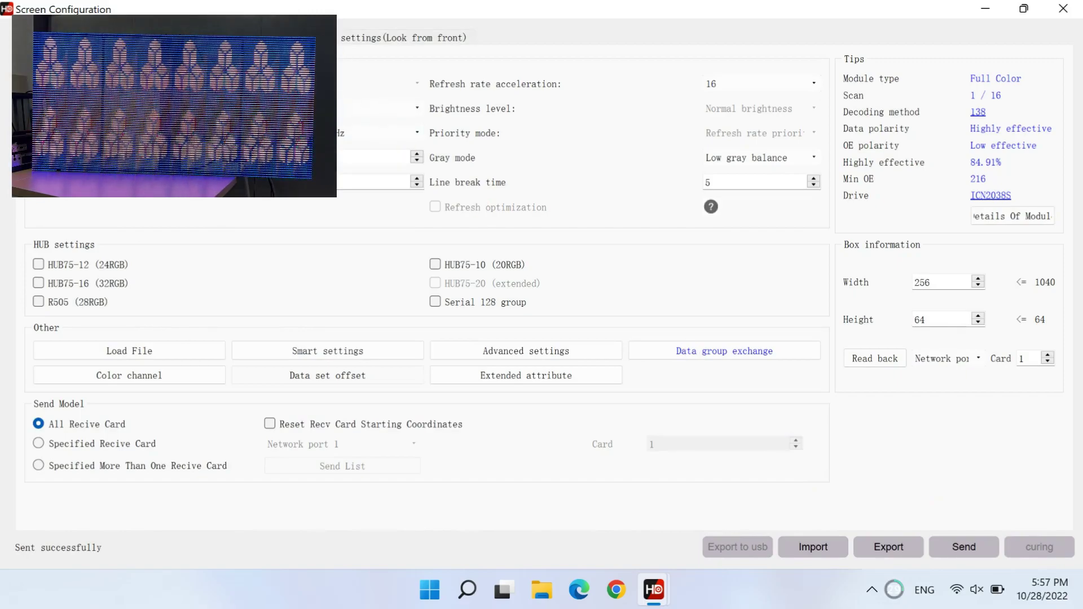
click(340, 39)
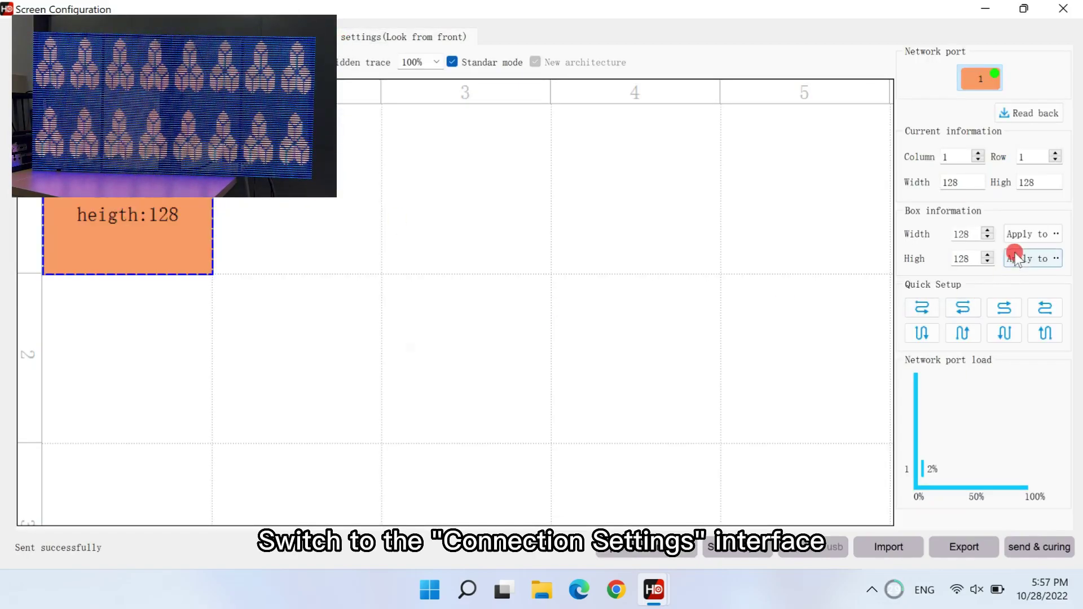
Set box width 256 and height 64, send and cure, then close Screen Configuration.
double_click(977, 232)
text(25)
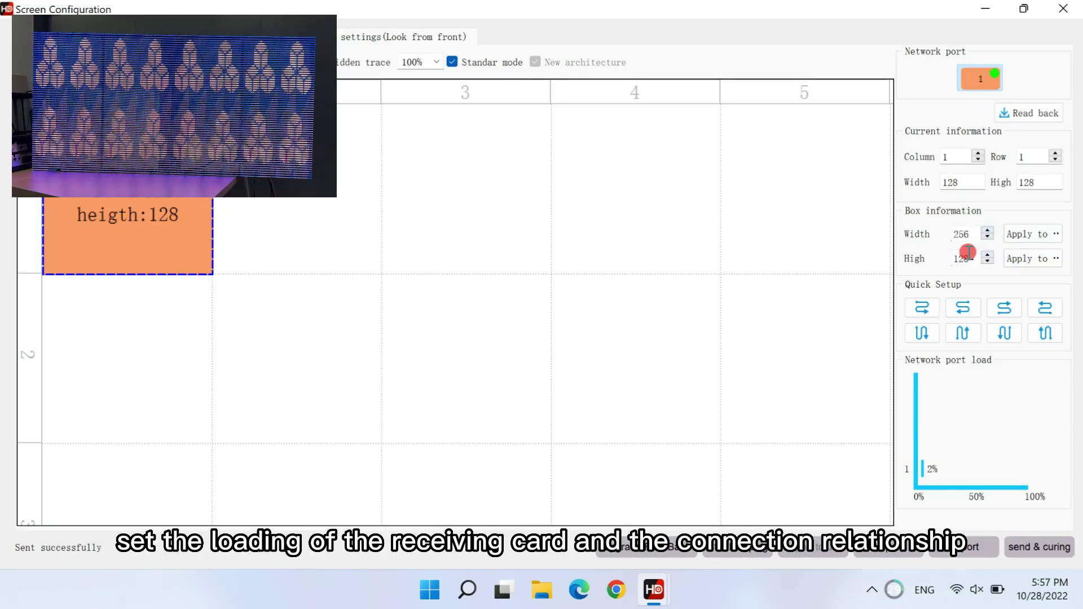
text(64)
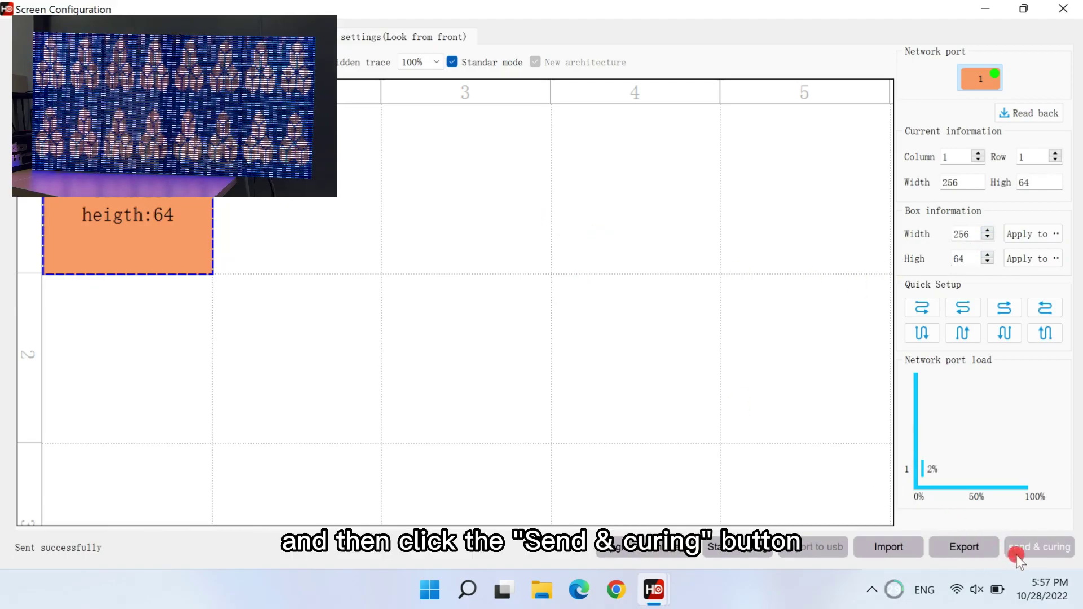
click(1042, 544)
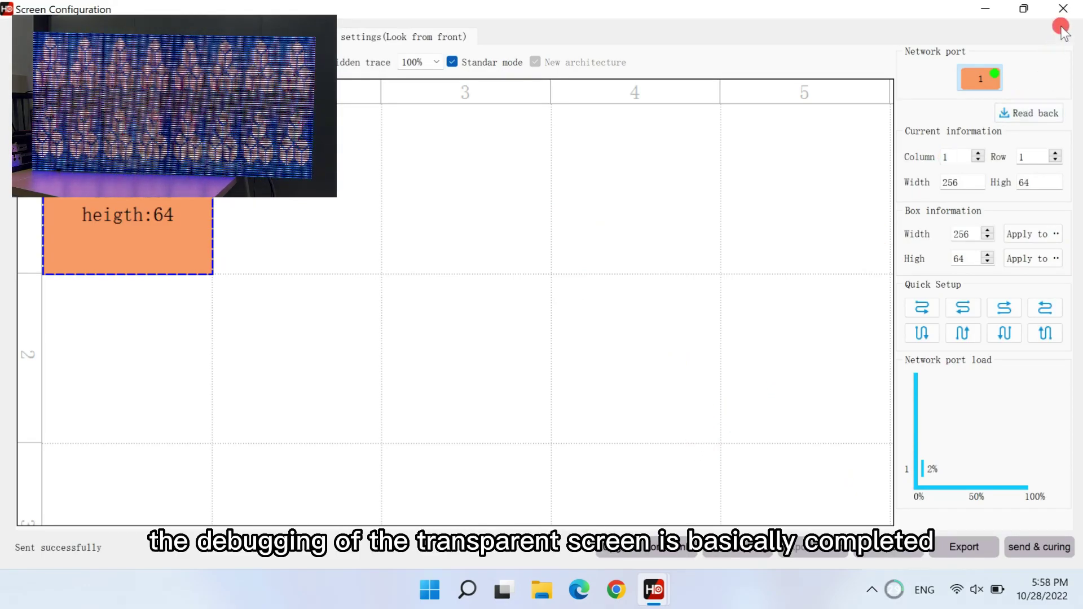
click(1063, 8)
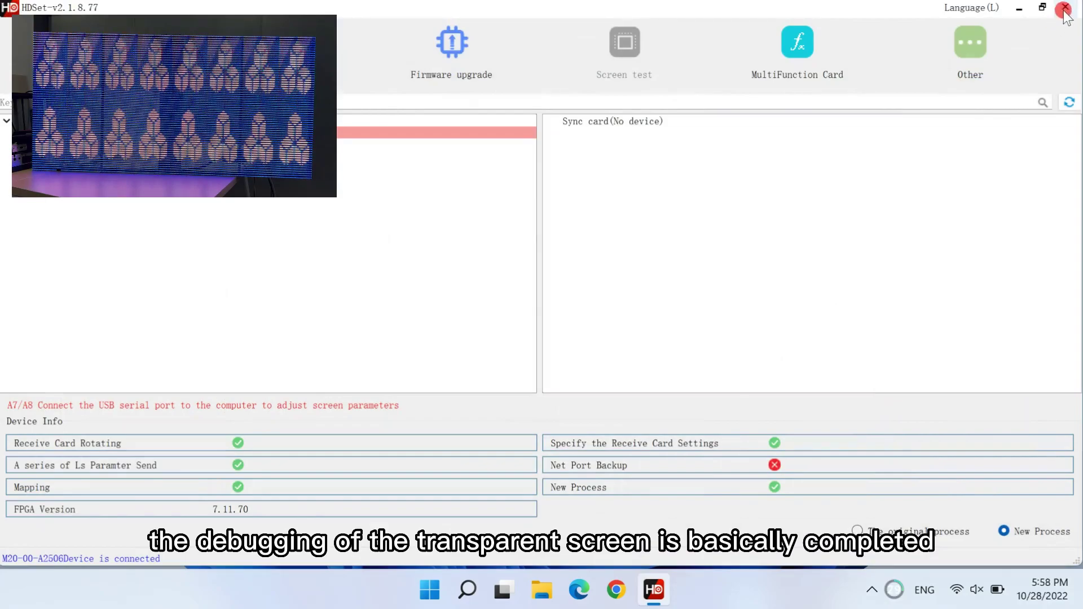
Close HDSet, launch HDPlayer, and create a new 256×64 screen without device settings.
click(1065, 8)
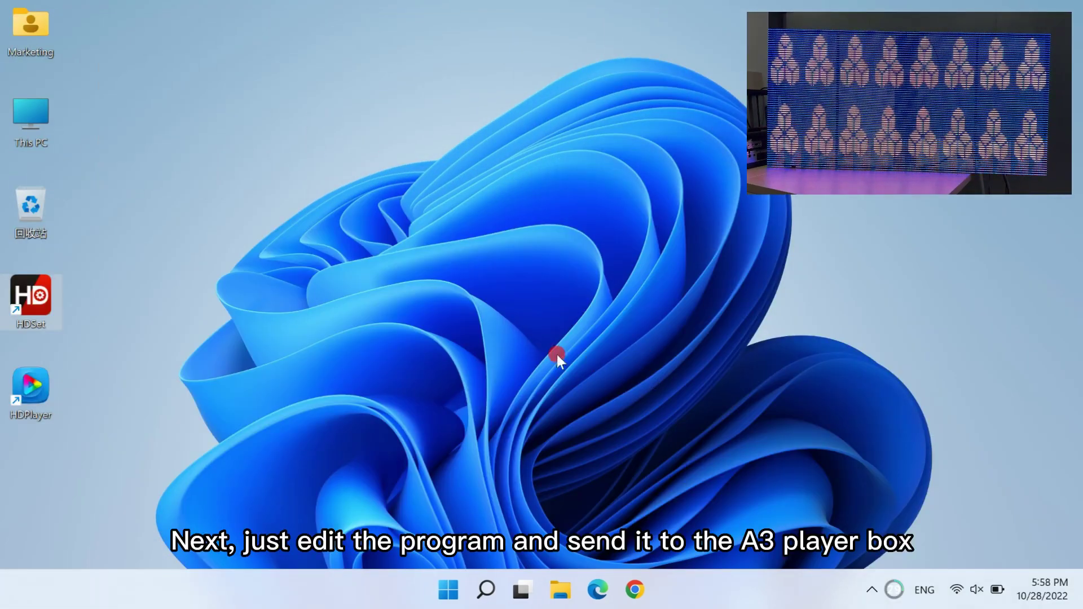
double_click(43, 384)
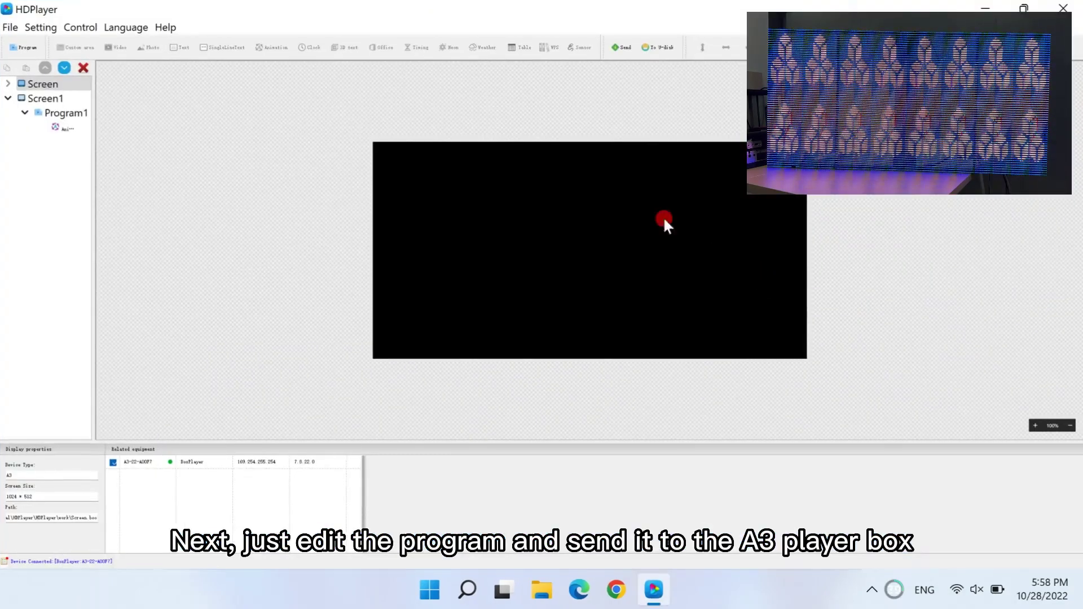
click(15, 25)
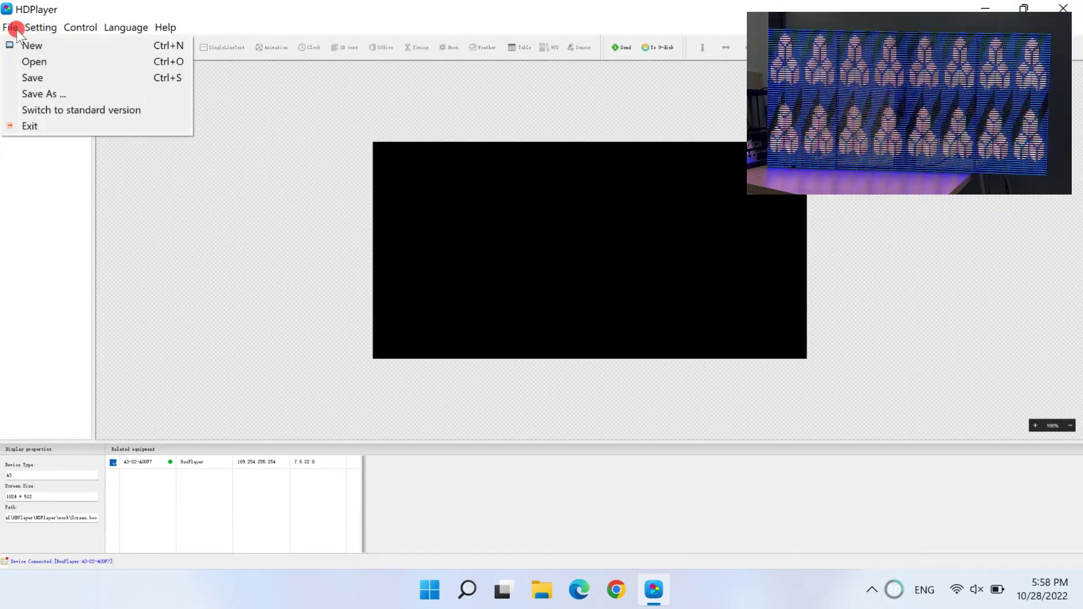
click(29, 46)
click(410, 225)
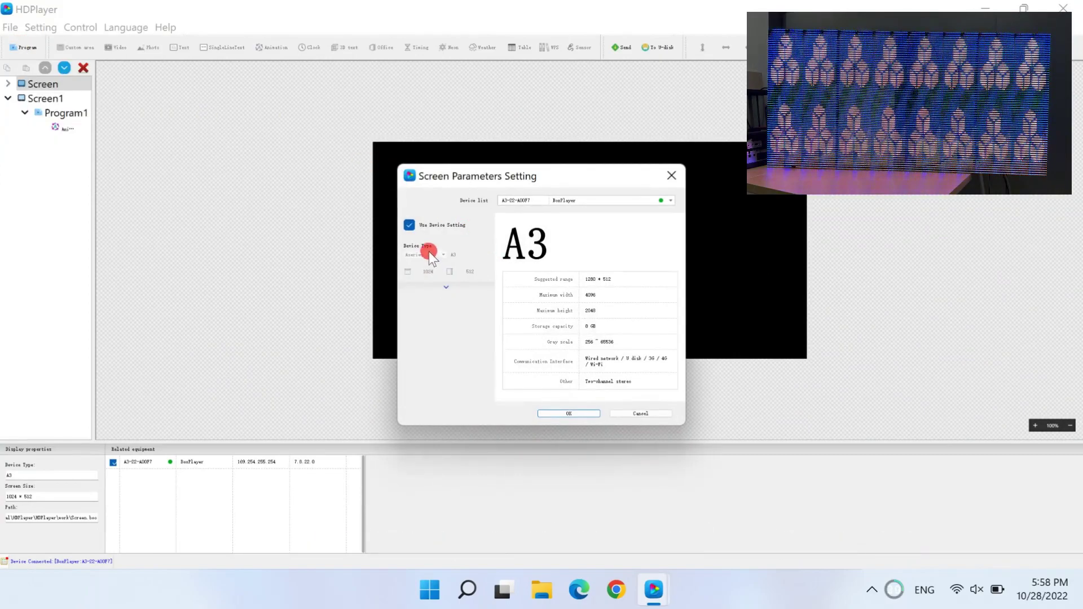
double_click(428, 271)
text(256)
click(471, 272)
text(64)
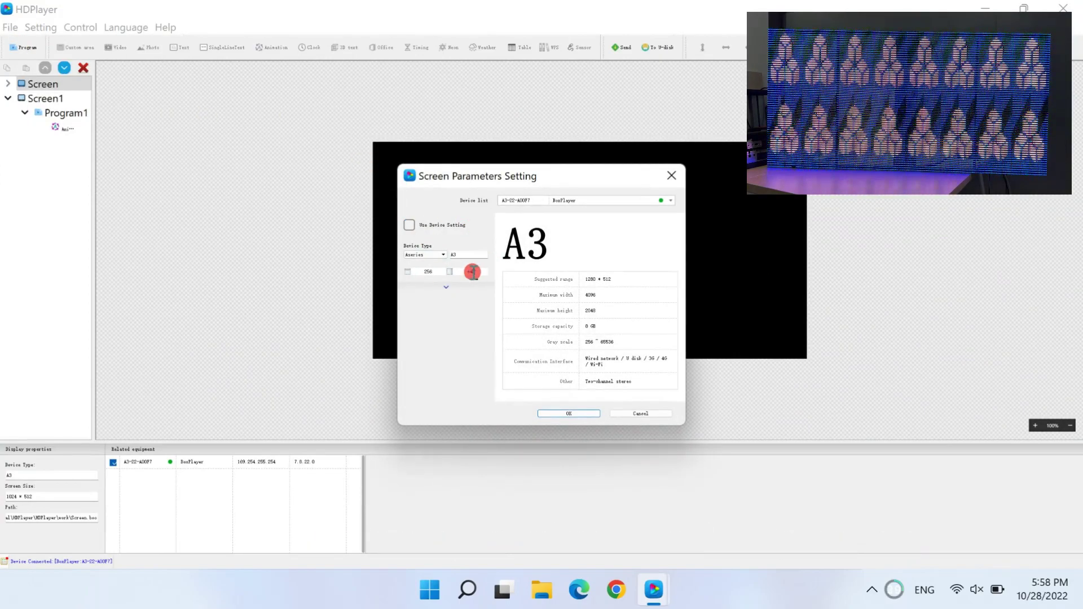
click(569, 414)
text(WELCOME)
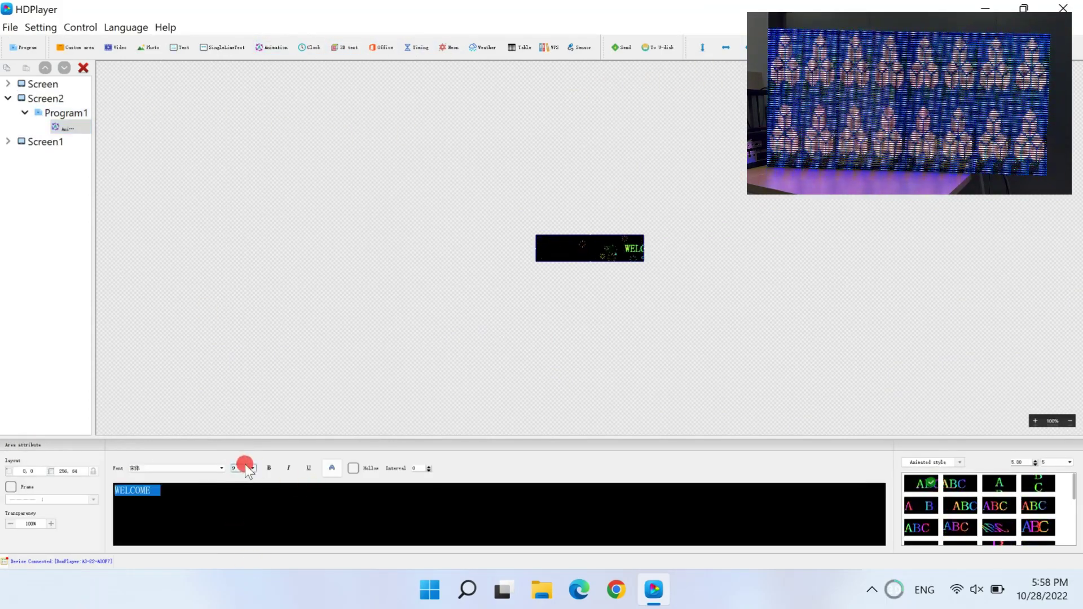
Format the WELCOME text as 24-point Arial.
click(248, 469)
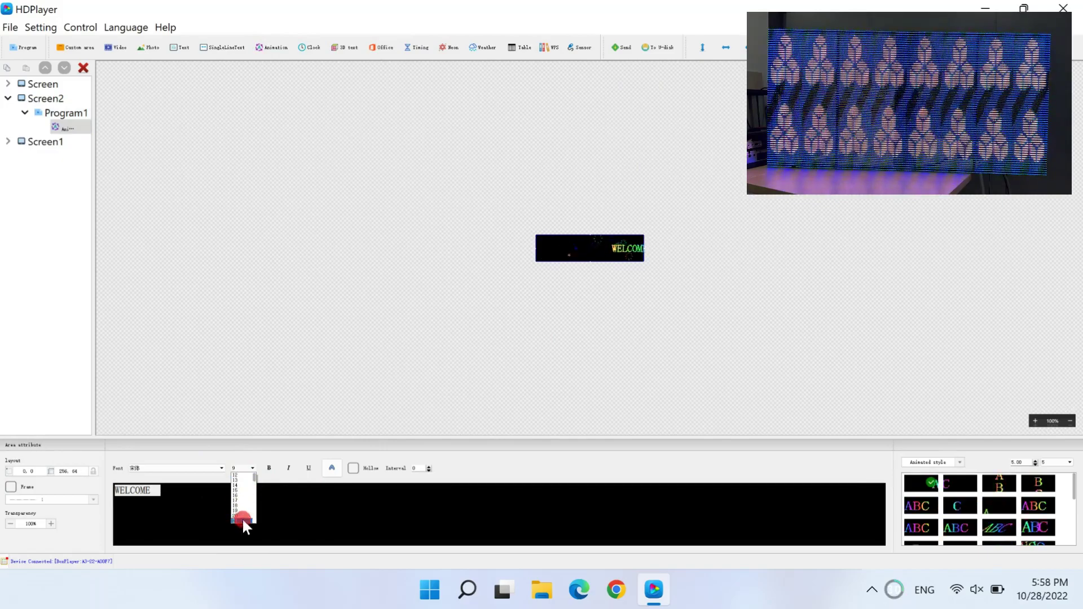
click(242, 518)
click(220, 468)
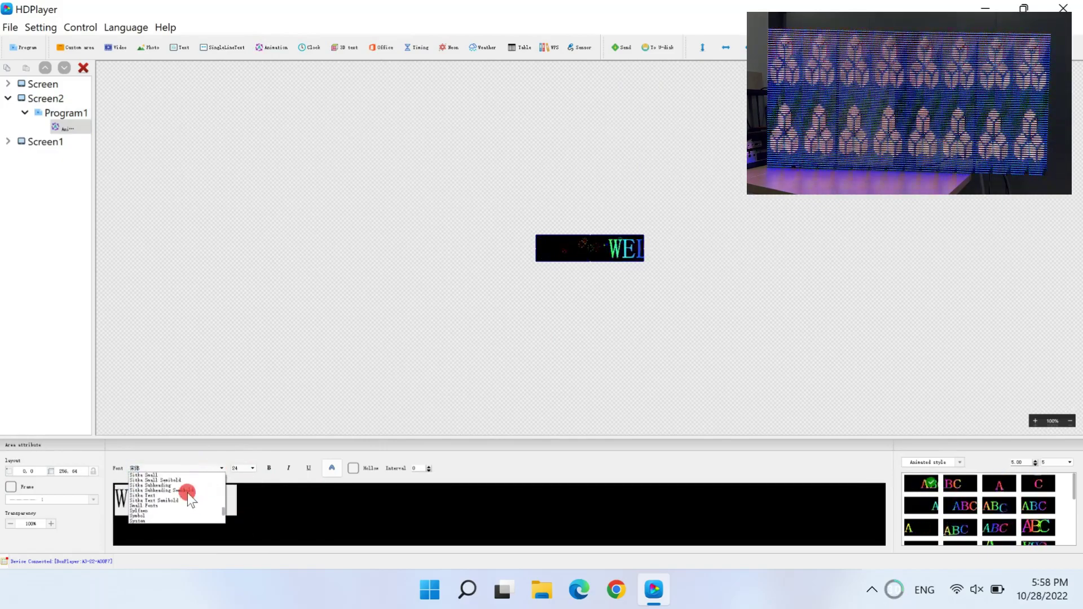
scroll(184, 488, up, 10)
scroll(181, 486, up, 5)
click(176, 479)
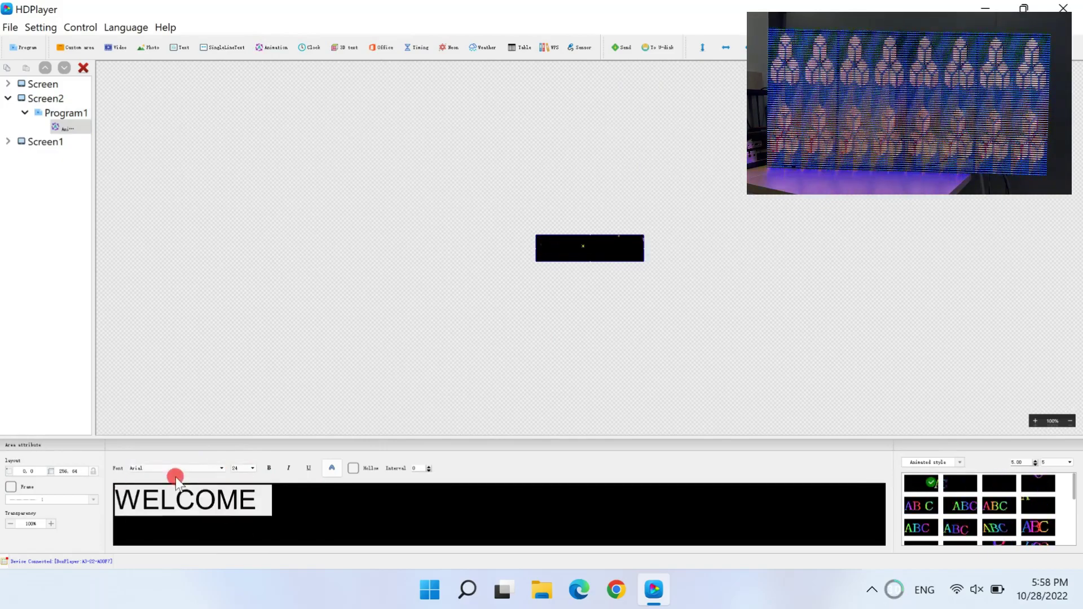
Set the animation speed to 7 and send the program to the player box.
click(1054, 500)
click(415, 524)
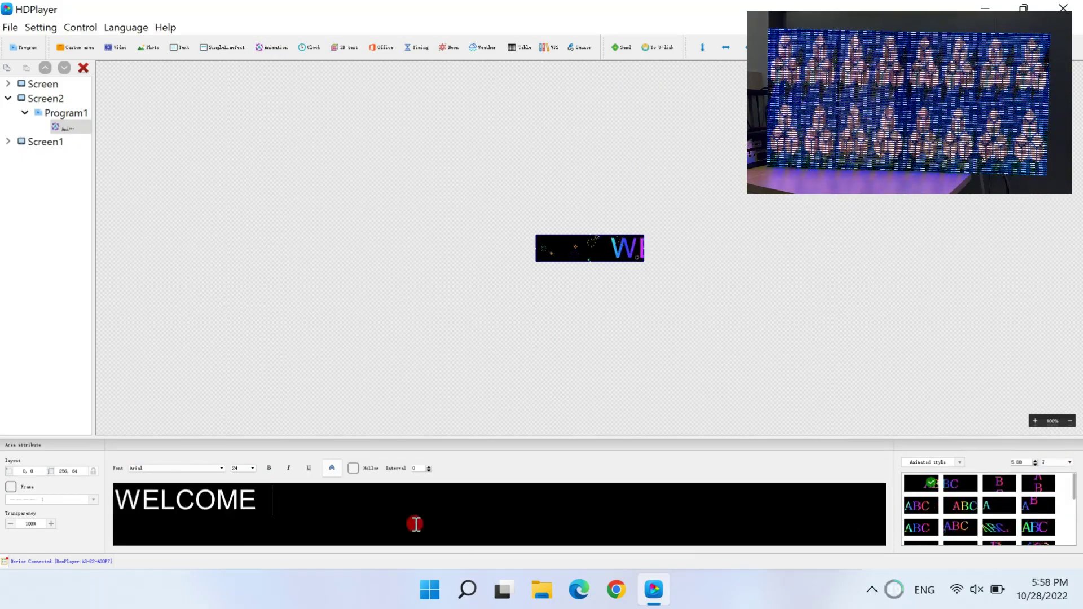
click(625, 46)
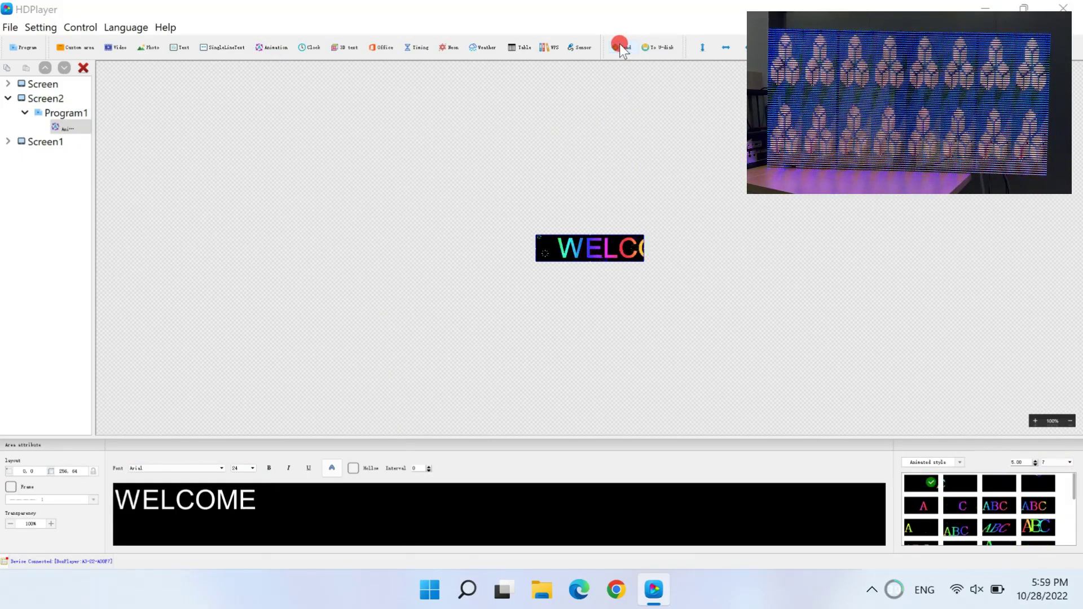